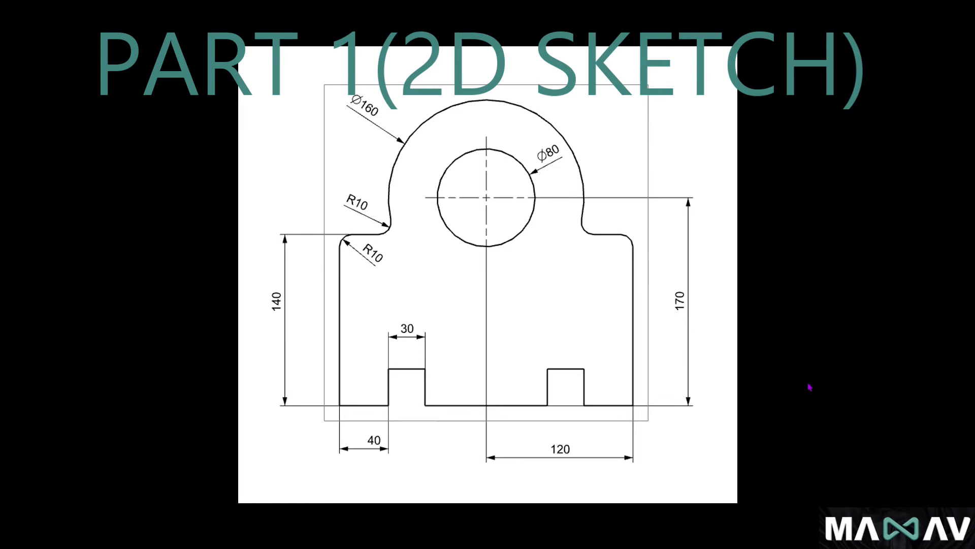
Step: Minimize the bracket reference drawing and launch NX 12 from the desktop
left_click(905, 9)
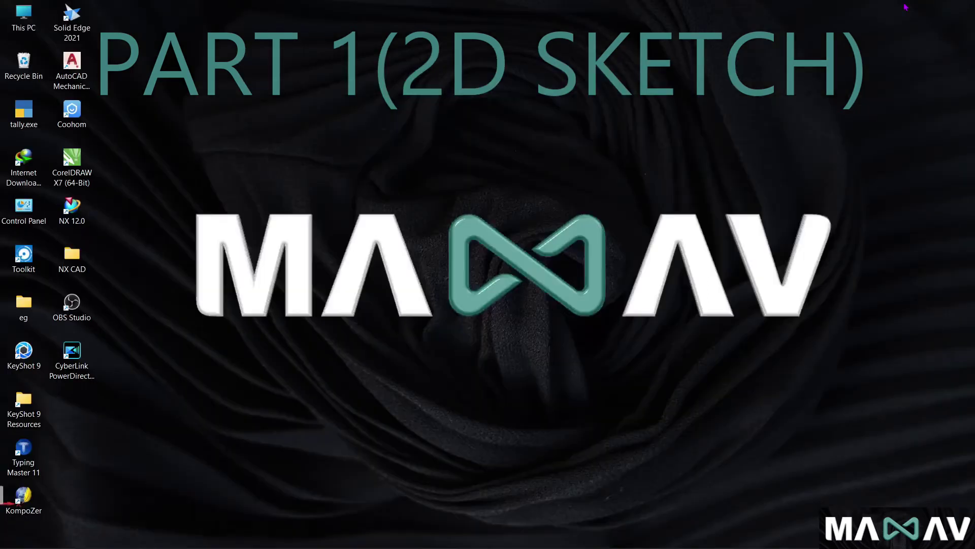
left_click(622, 533)
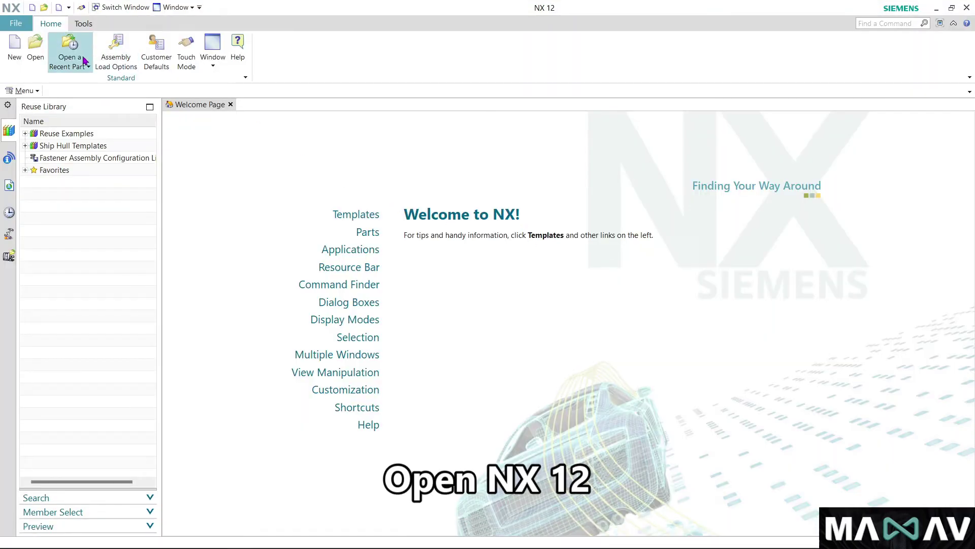
Step: Create a new millimetre Model part, model1.prt
left_click(17, 47)
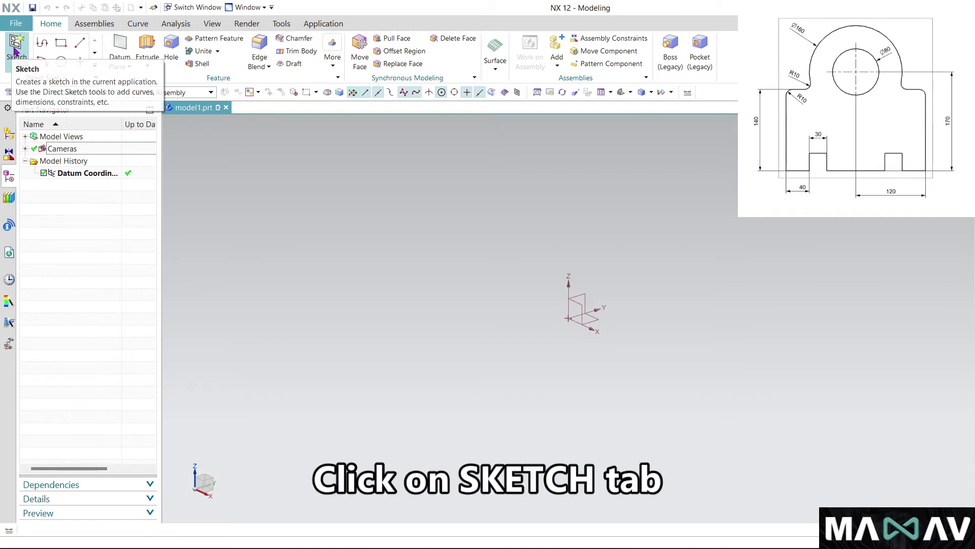
Step: Create Sketch (1) on the default inferred datum plane
left_click(14, 49)
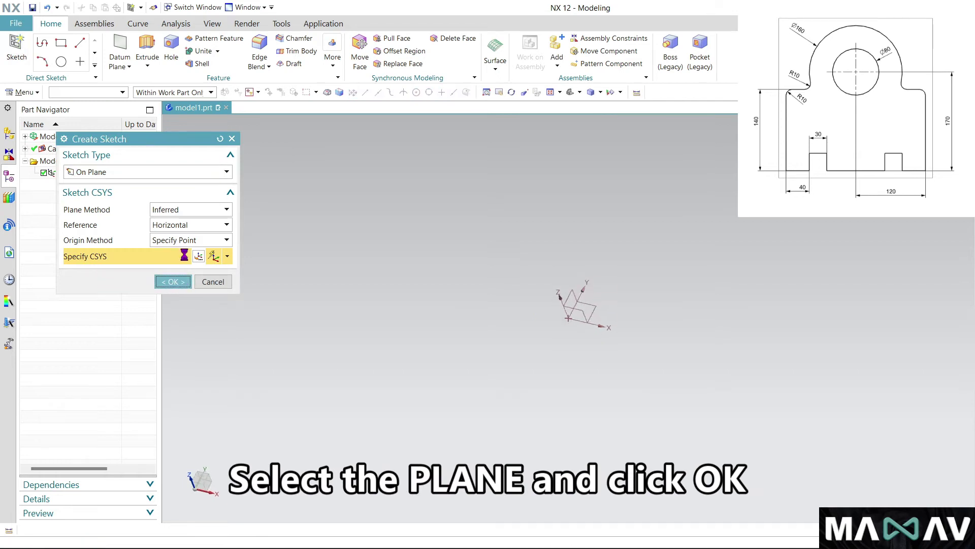
middle_click(184, 256)
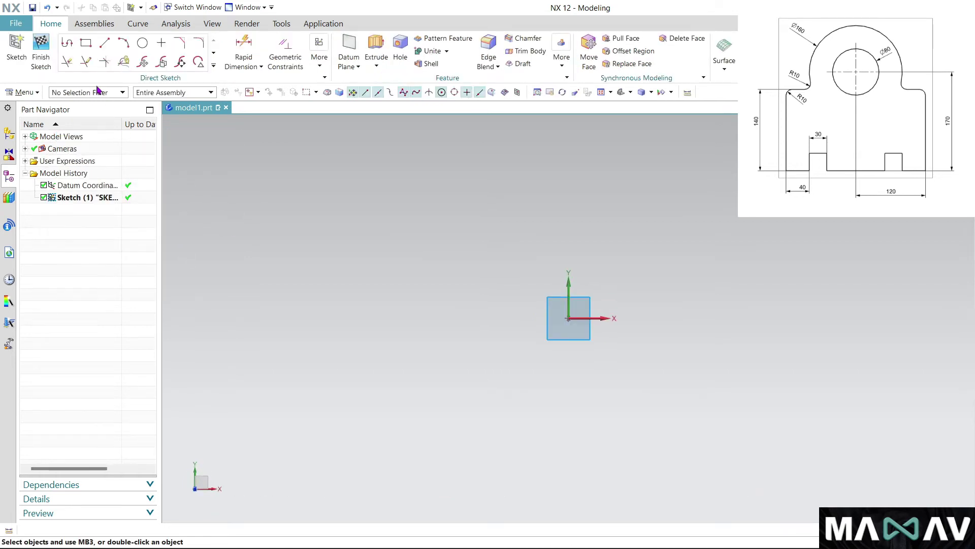
left_click(144, 44)
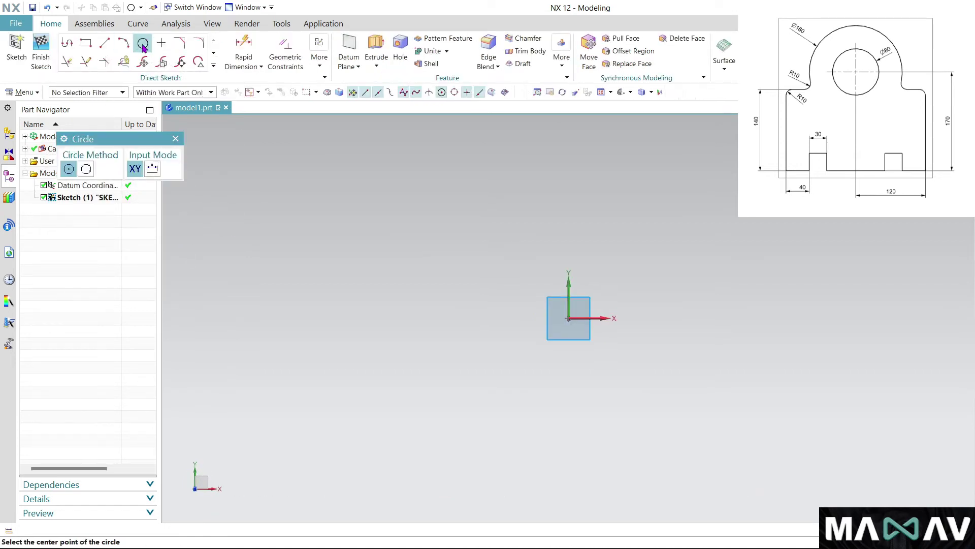
Step: Draw concentric Ø80 and Ø160 circles centred on the sketch origin
left_click(568, 318)
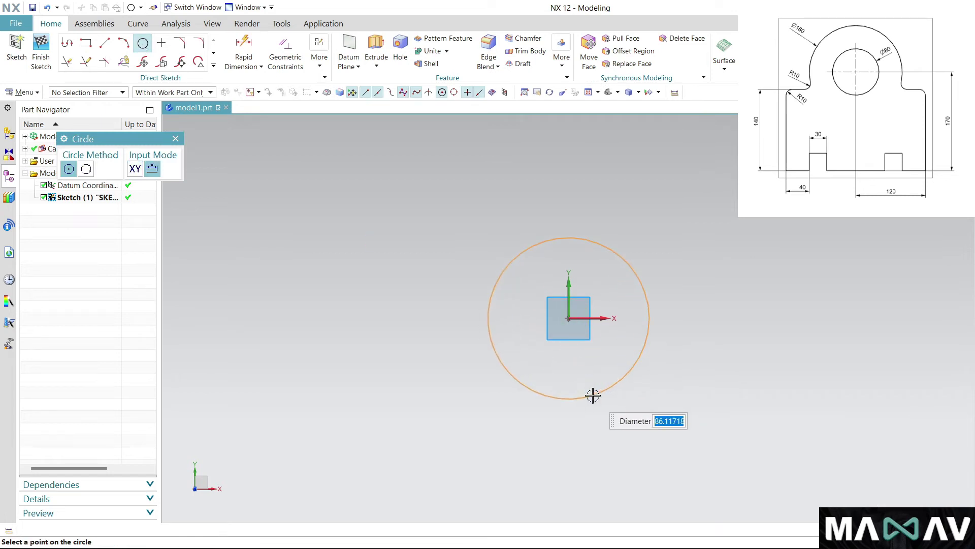
type("80")
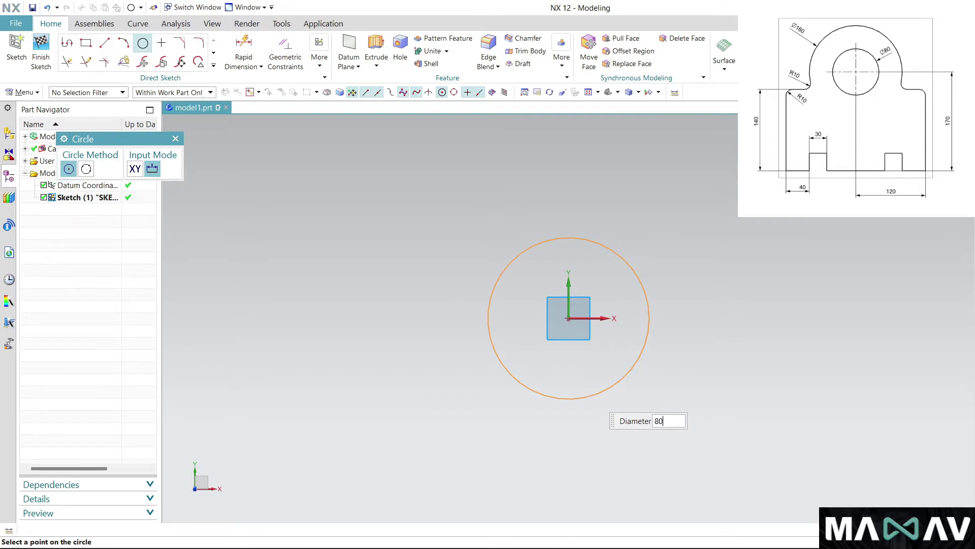
key("Return")
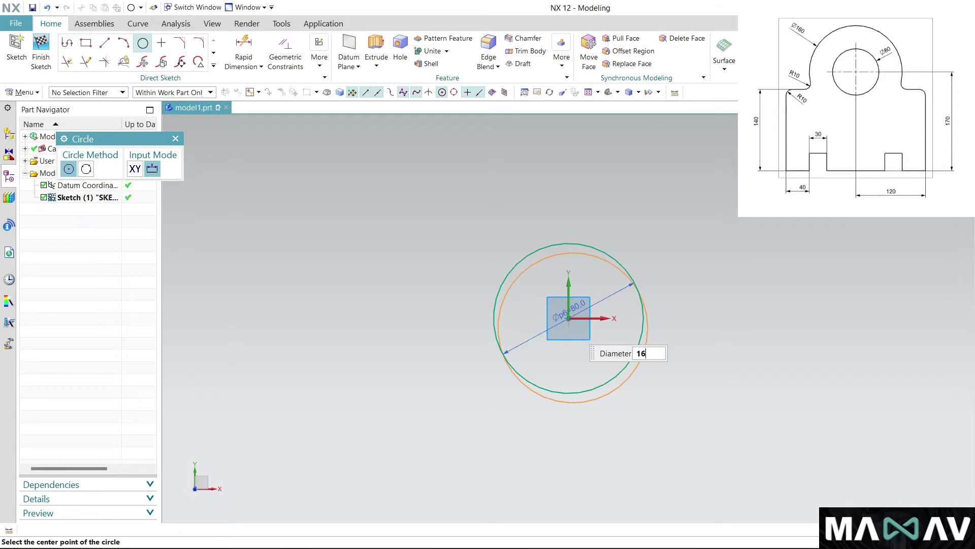
key("Tab")
left_click(569, 318)
scroll(571, 356, "down", 2)
scroll(564, 330, "down", 2)
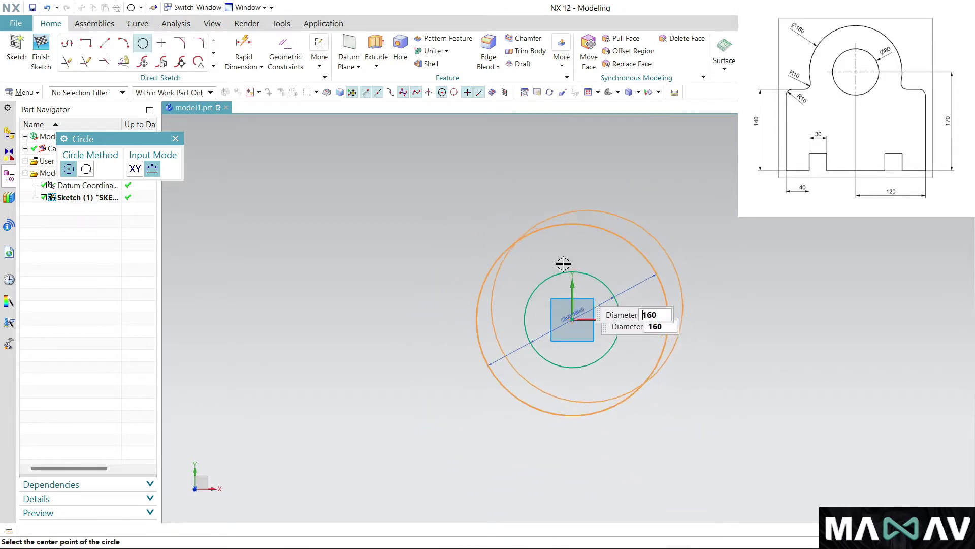
left_click(175, 139)
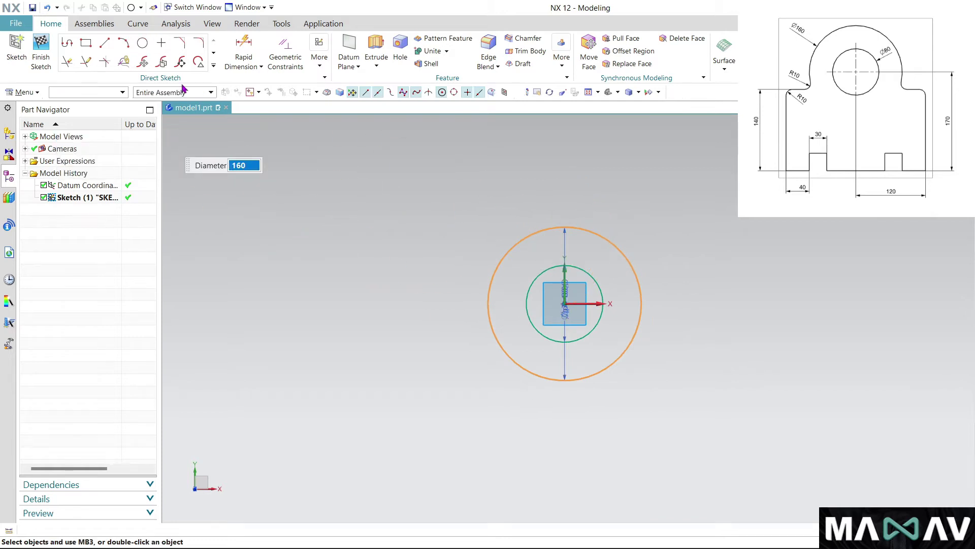
left_click(105, 44)
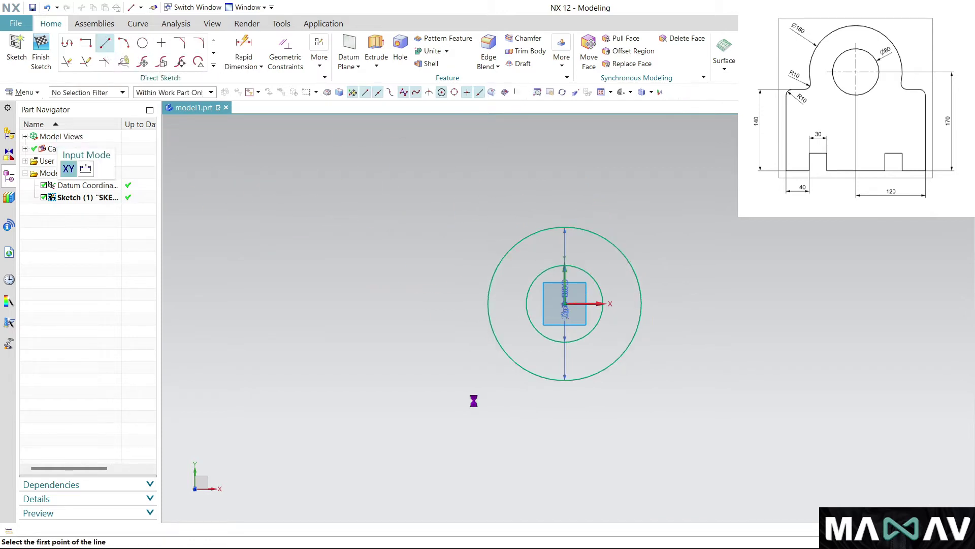
Step: Draw the short top horizontal line and the 147 tall left side
scroll(502, 355, "down", 2)
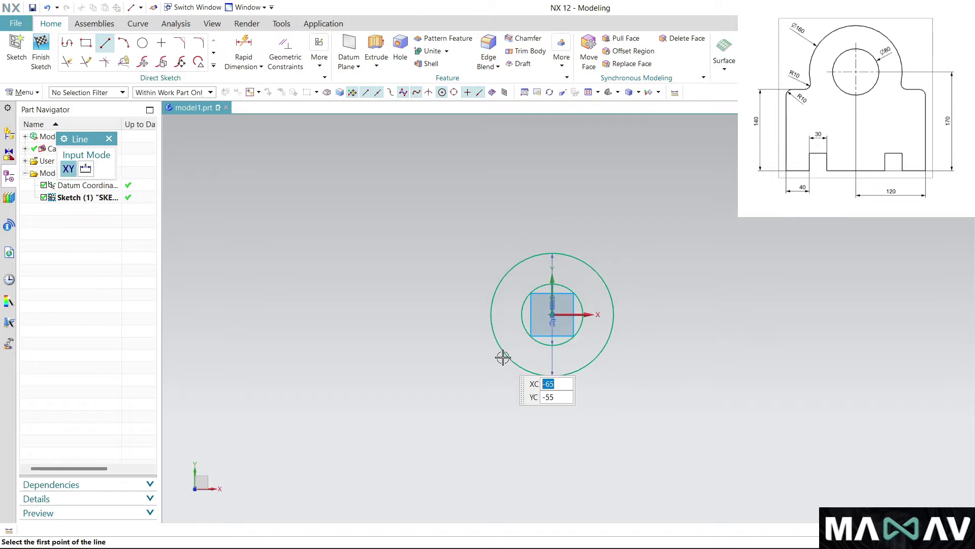
scroll(477, 330, "up", 4)
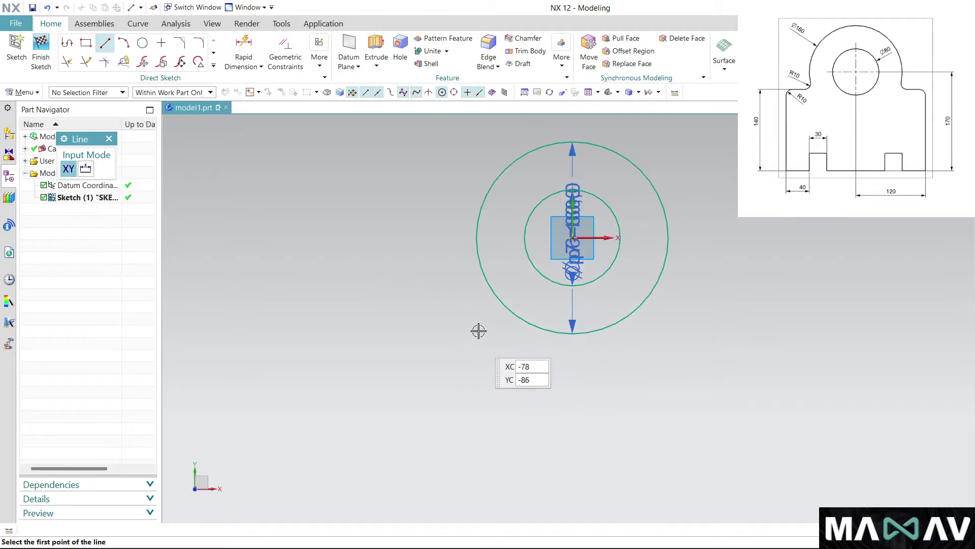
left_click(492, 292)
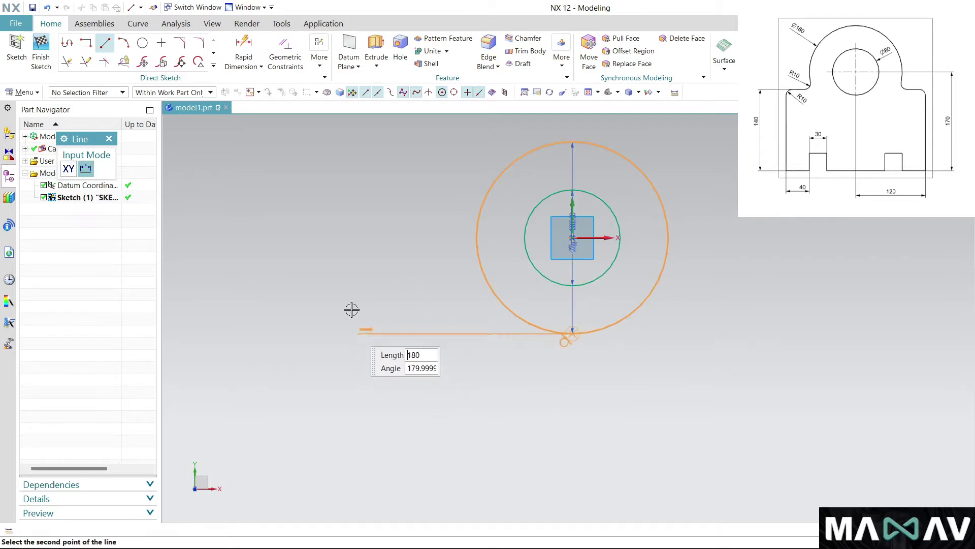
left_click(109, 138)
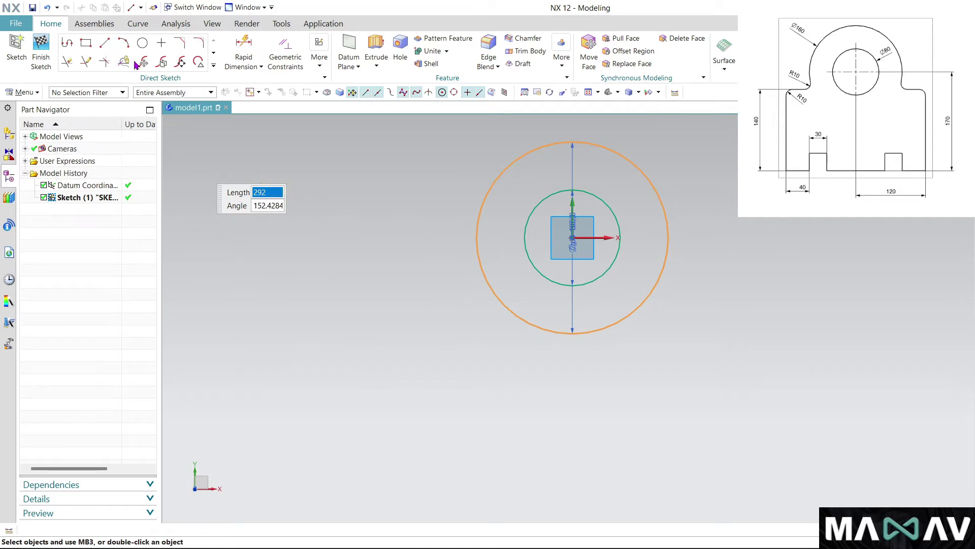
left_click(106, 45)
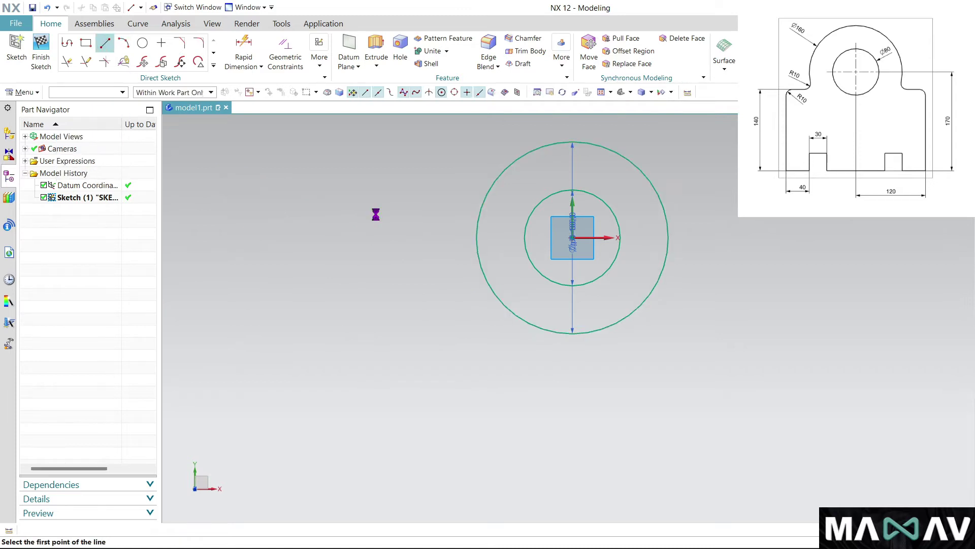
left_click(470, 288)
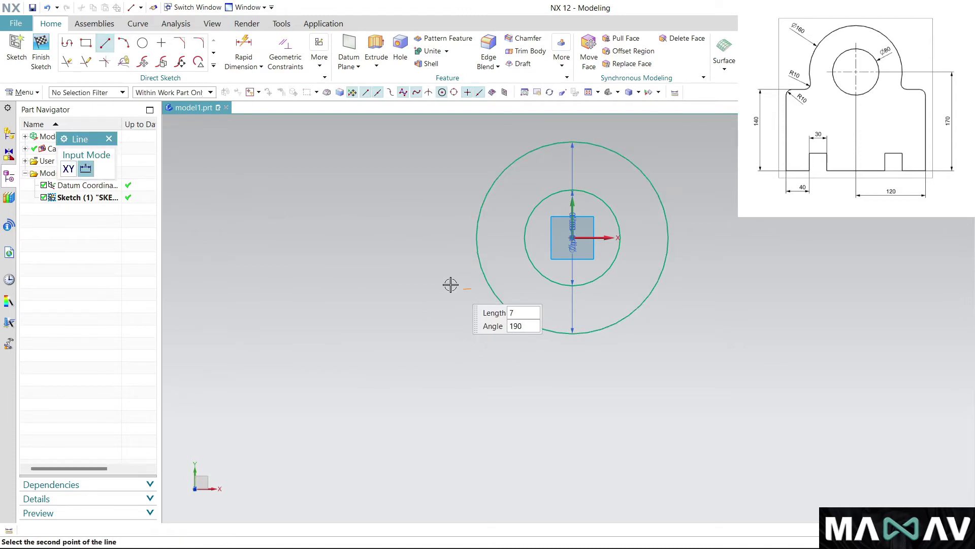
left_click(404, 288)
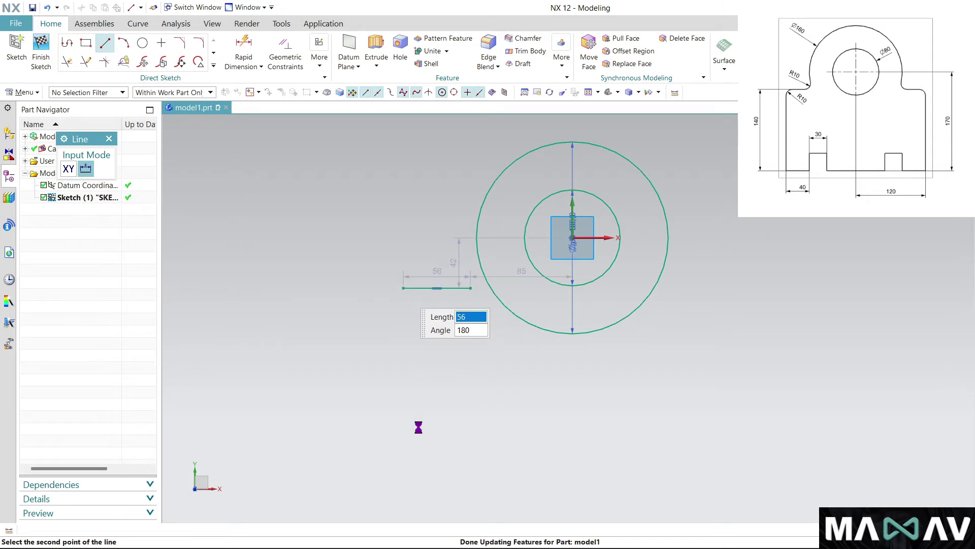
left_click(404, 289)
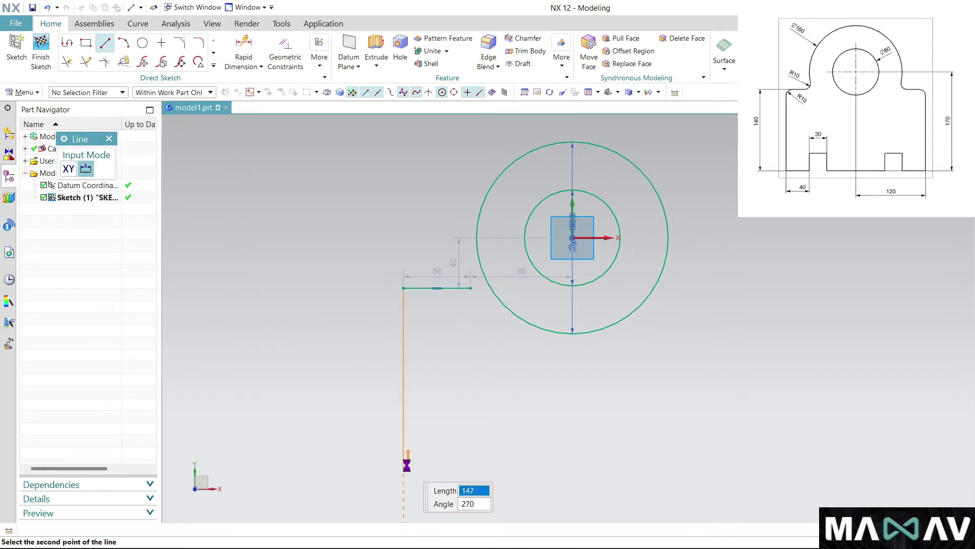
left_click(404, 463)
Step: Draw the 47 bottom run, the 33-high notch, and the 58 bottom segment
left_click(403, 463)
left_click(459, 463)
left_click(459, 464)
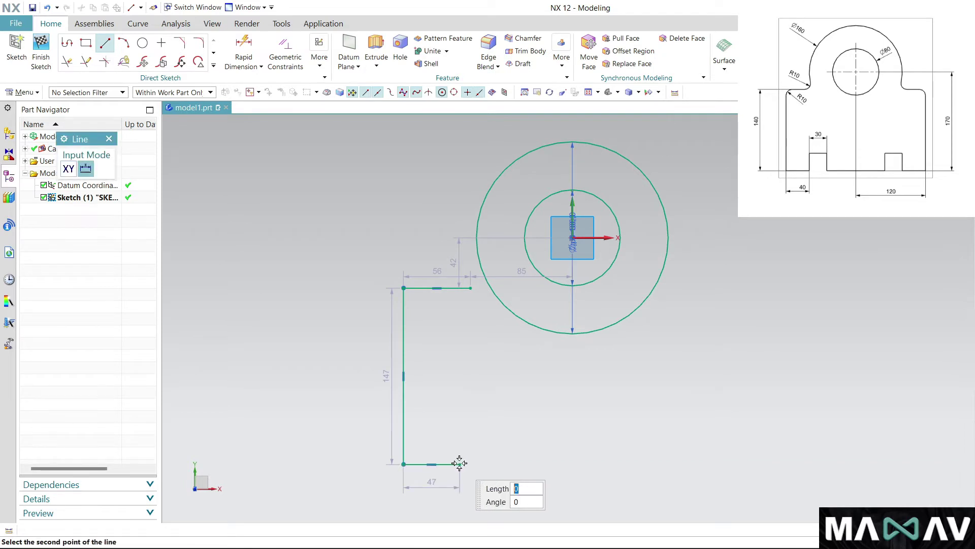
left_click(462, 424)
left_click(460, 425)
left_click(507, 425)
left_click(507, 424)
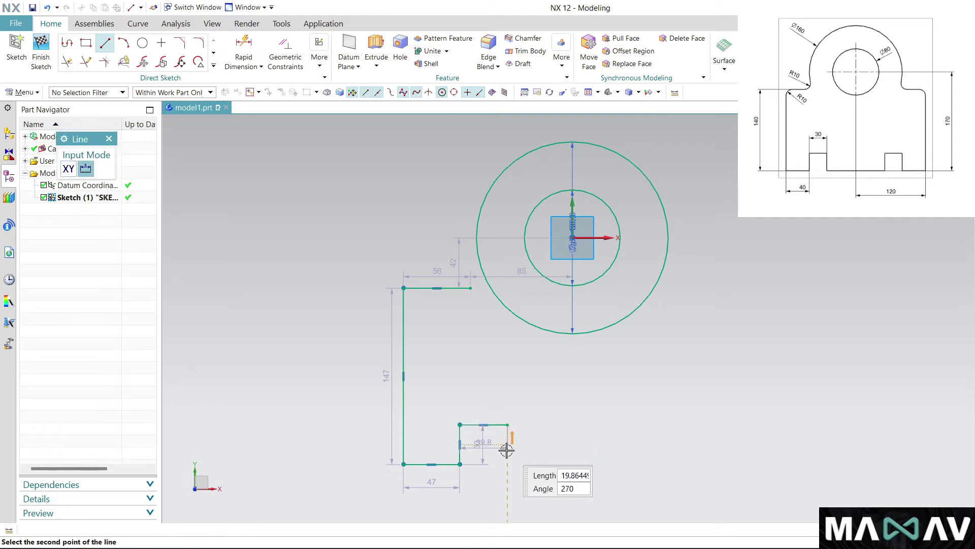
left_click(508, 464)
left_click(507, 463)
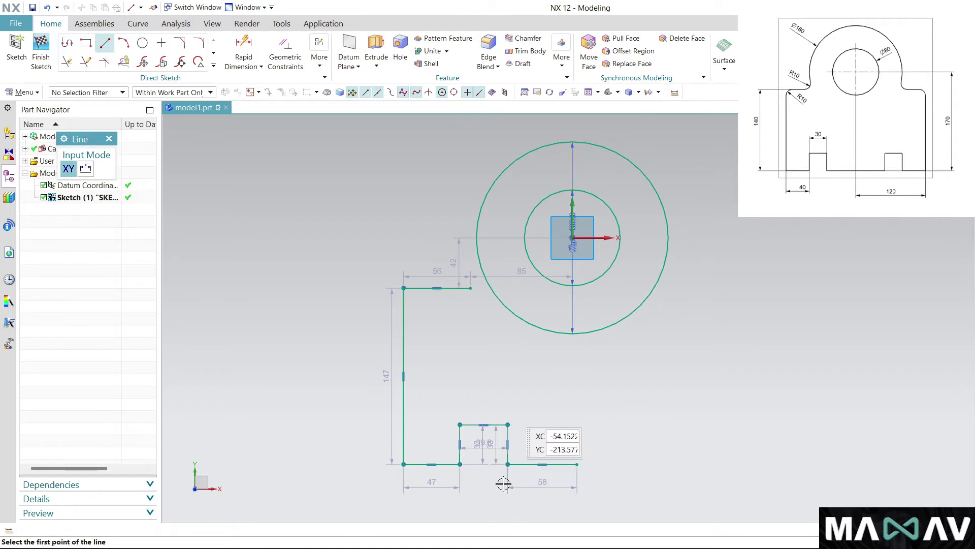
key("Escape")
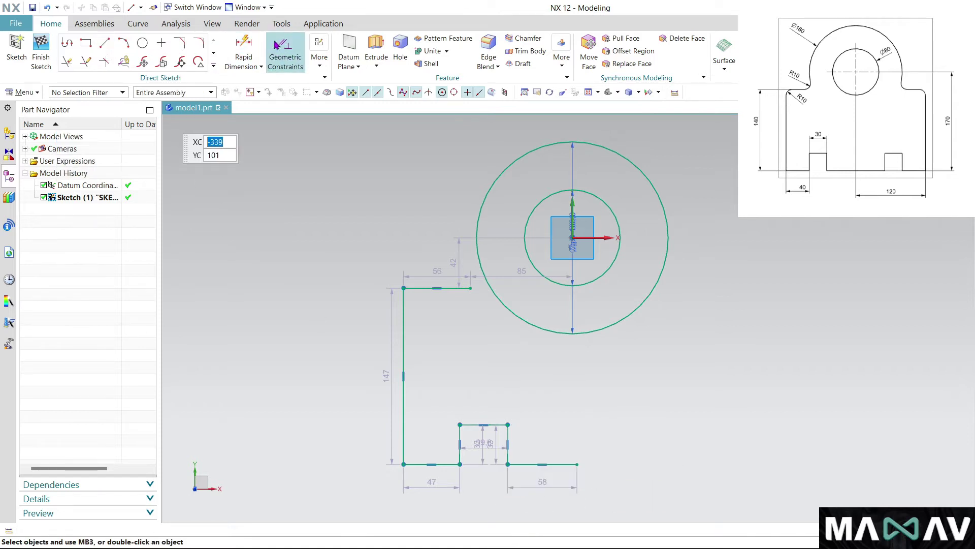
left_click(285, 51)
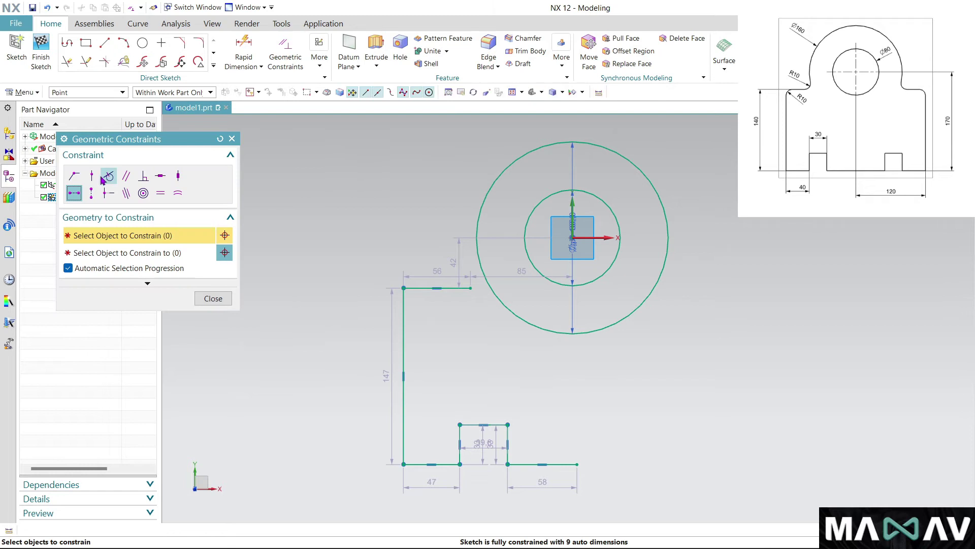
left_click(80, 176)
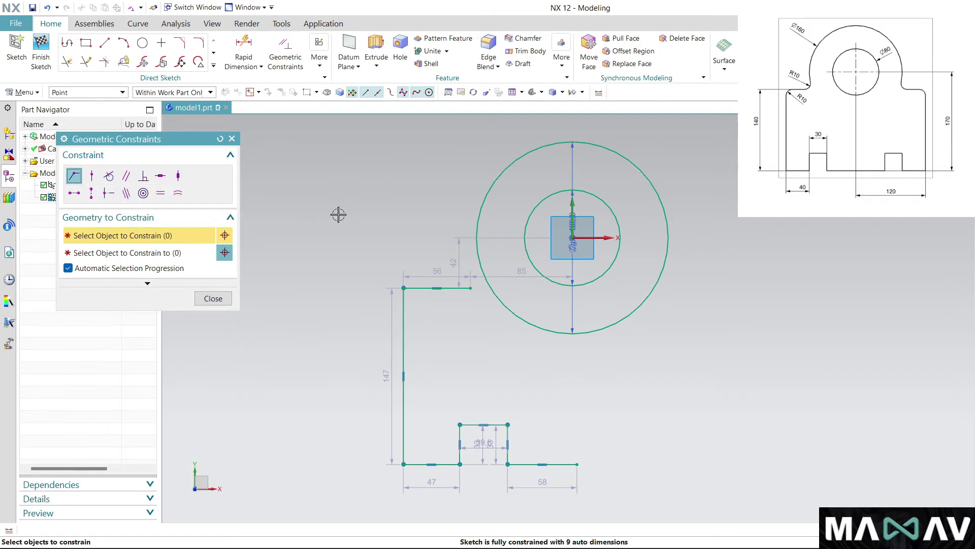
left_click(469, 287)
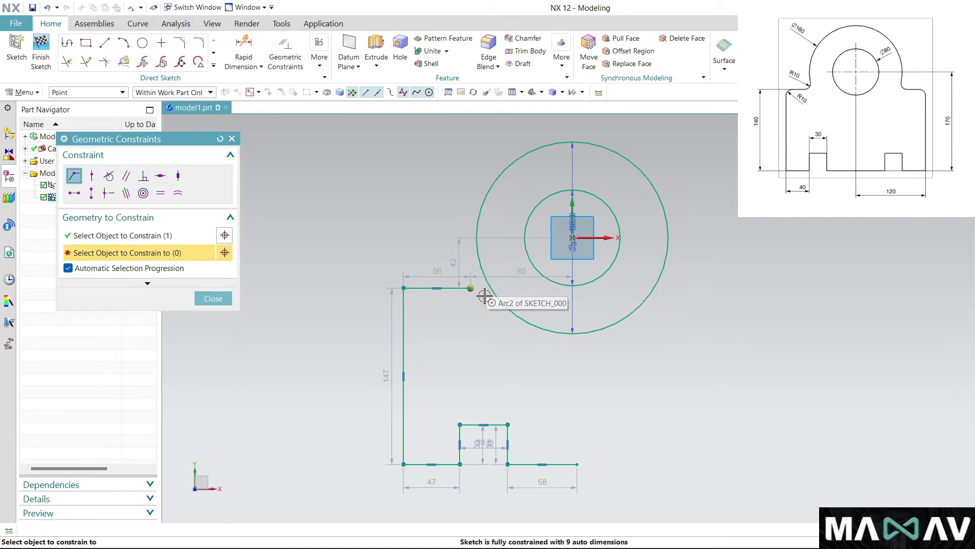
left_click(232, 139)
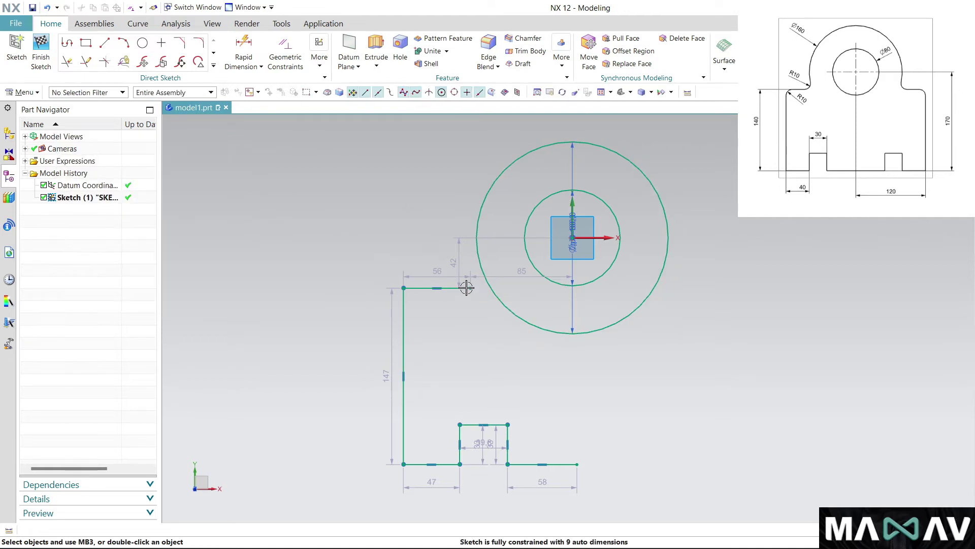
Step: Snap the top line's end onto the outer circle and dimension the left side 140
left_click_drag(472, 288, 486, 281)
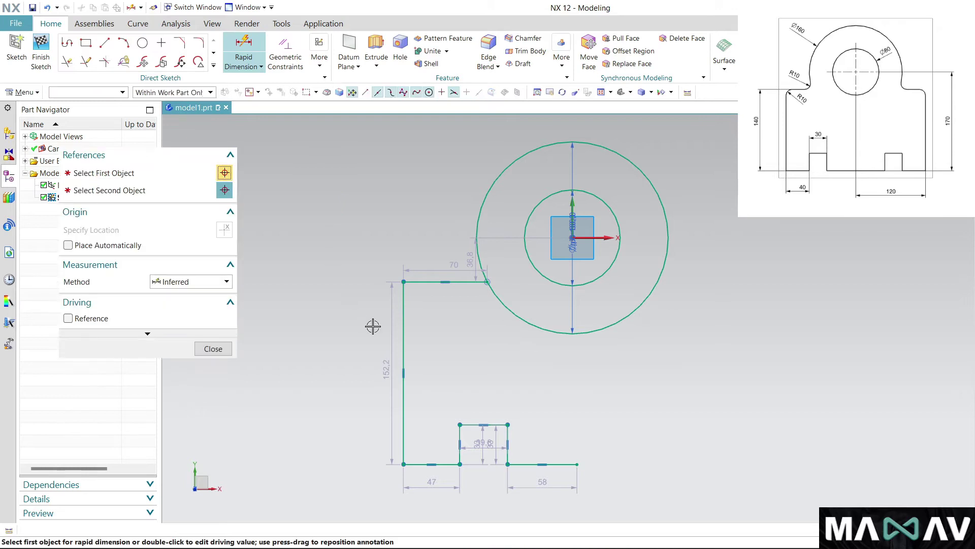
left_click(403, 328)
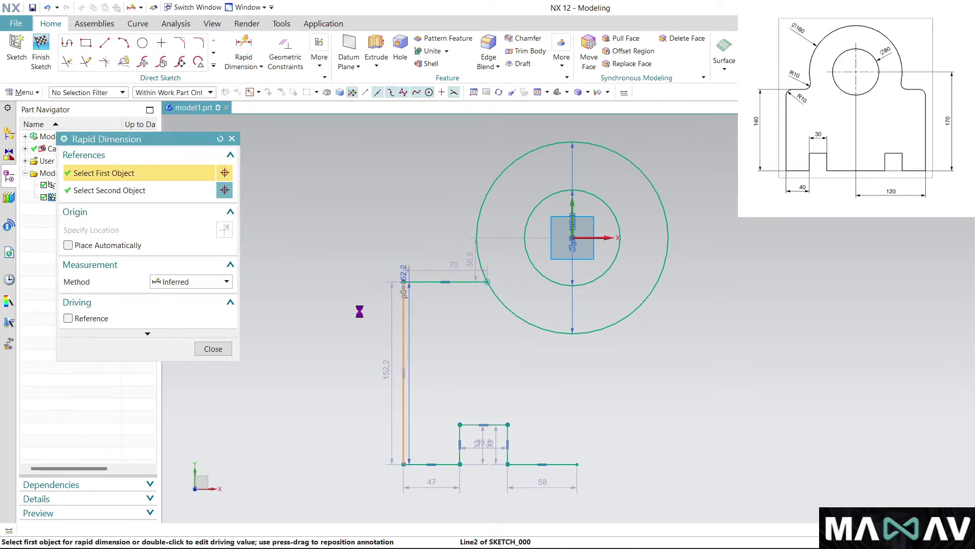
left_click(325, 320)
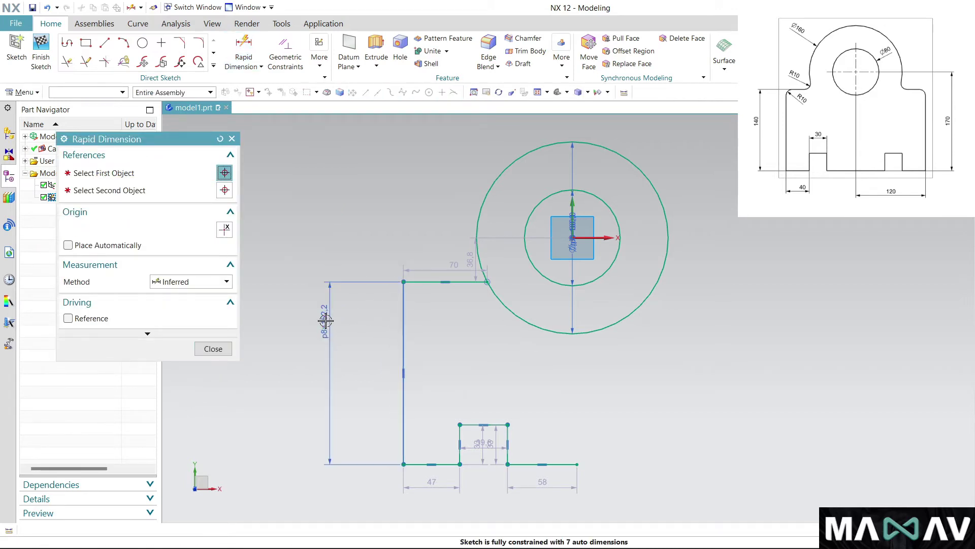
left_click(325, 320)
type("140")
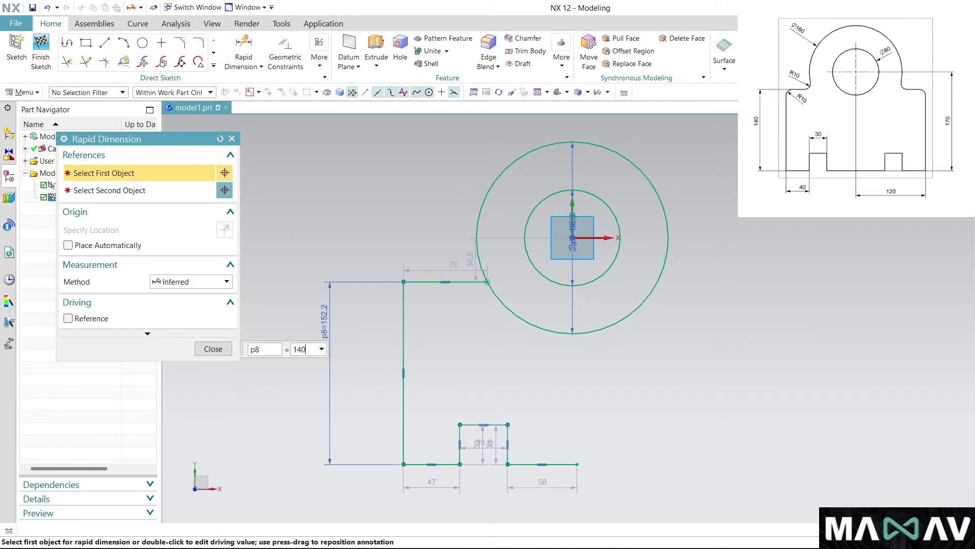
key("Return")
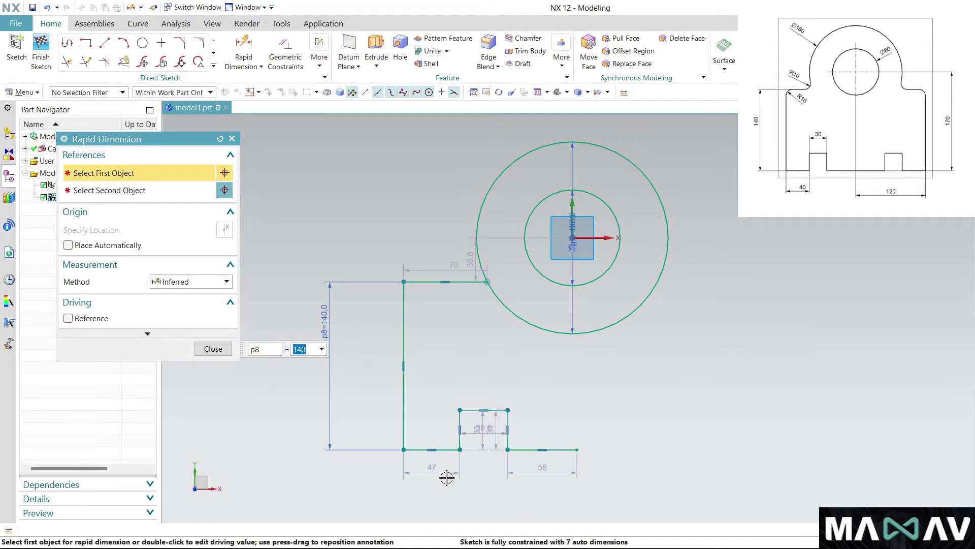
Step: Dimension the bottom-left segment 40 and the step's top width 30
left_click(447, 450)
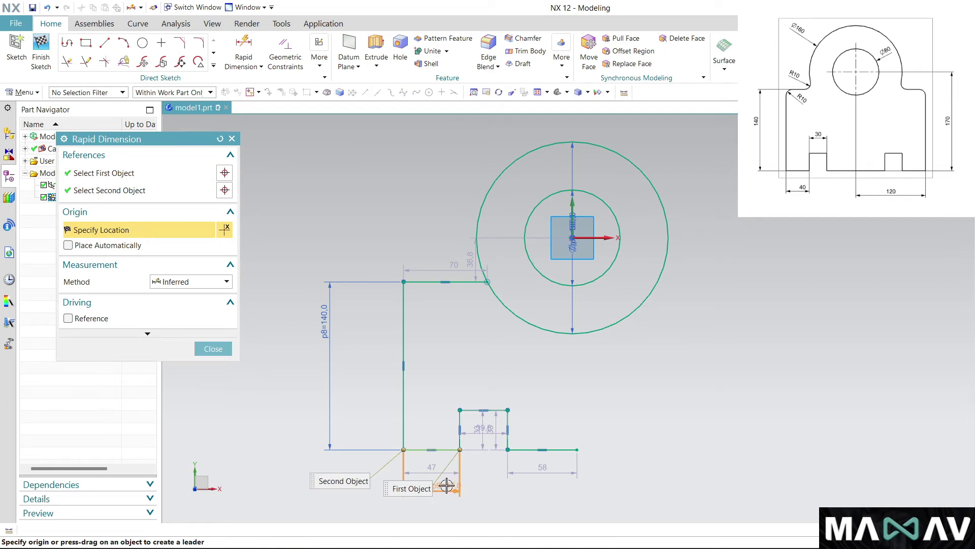
left_click(447, 486)
type("40")
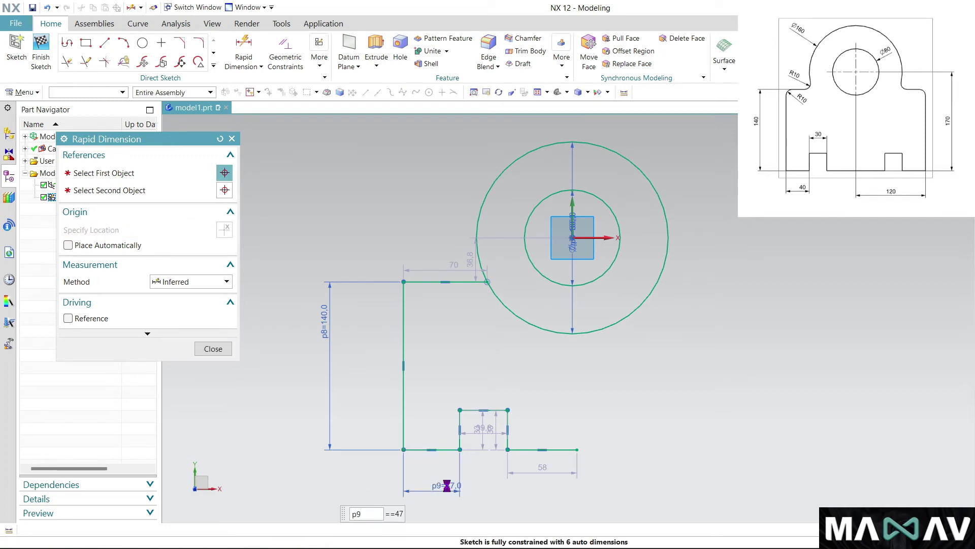
key("Return")
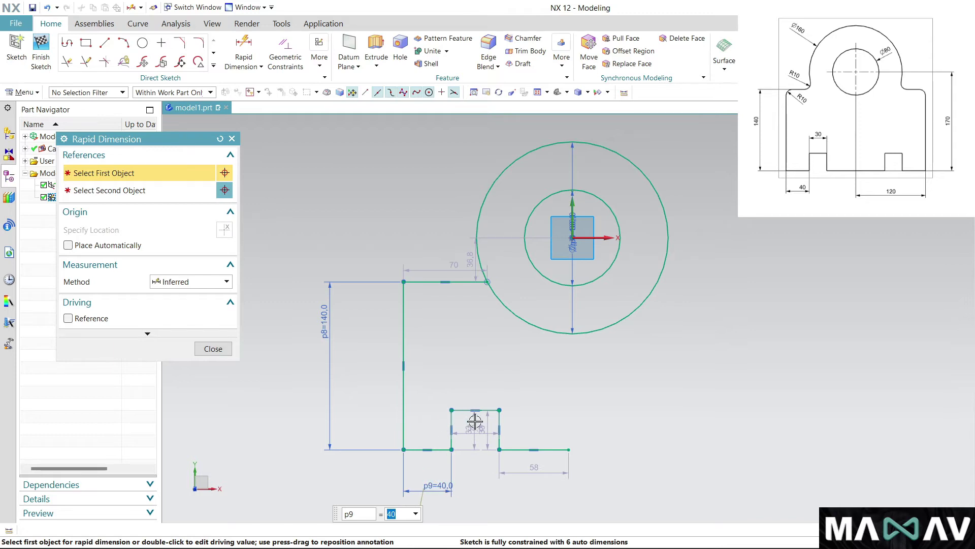
left_click(475, 410)
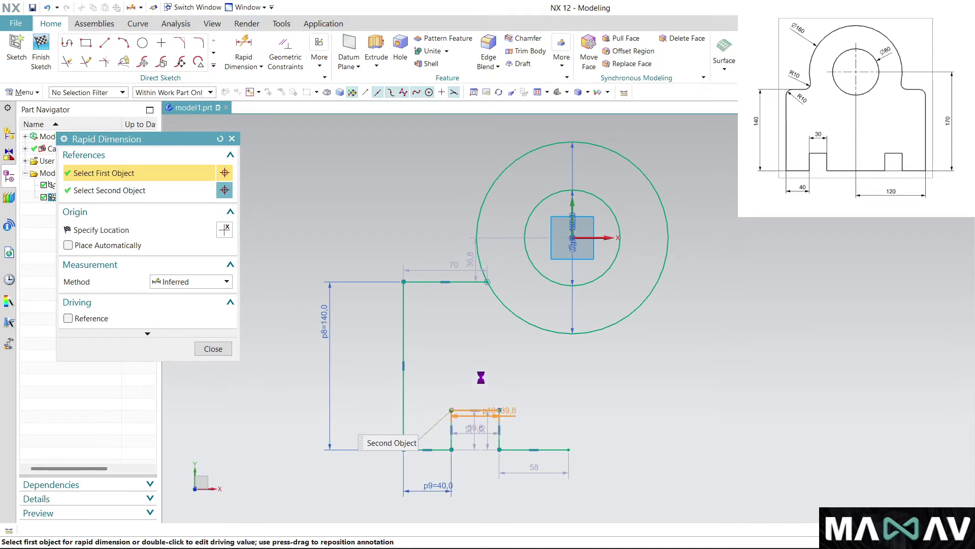
left_click(481, 376)
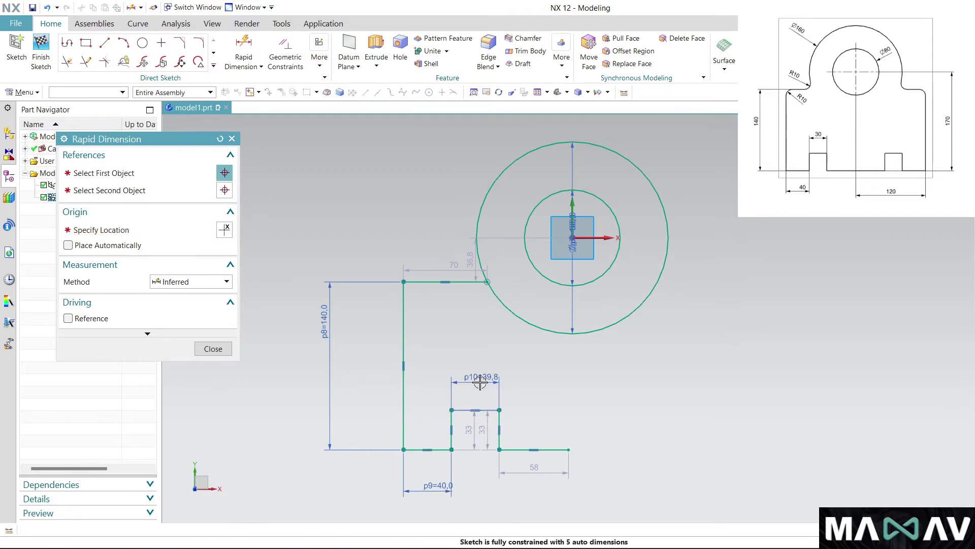
type("30")
key("Return")
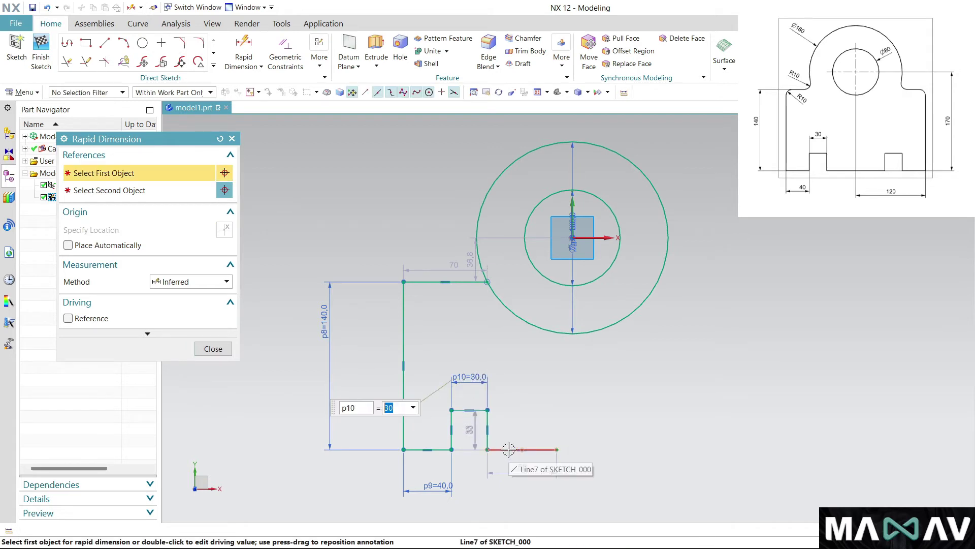
Step: Dimension the overall bottom width 120 and the right-side height 170
left_click(404, 336)
left_click(559, 447)
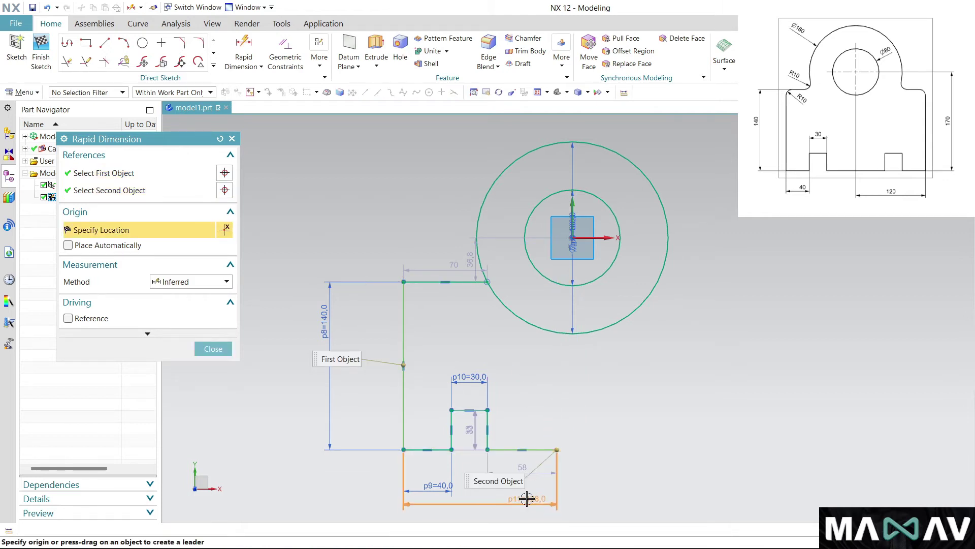
left_click(527, 499)
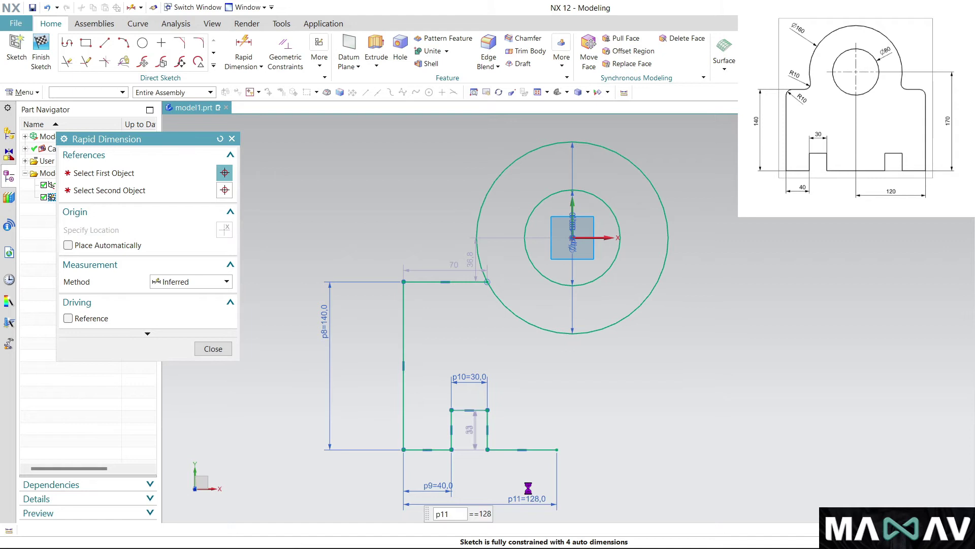
type("170")
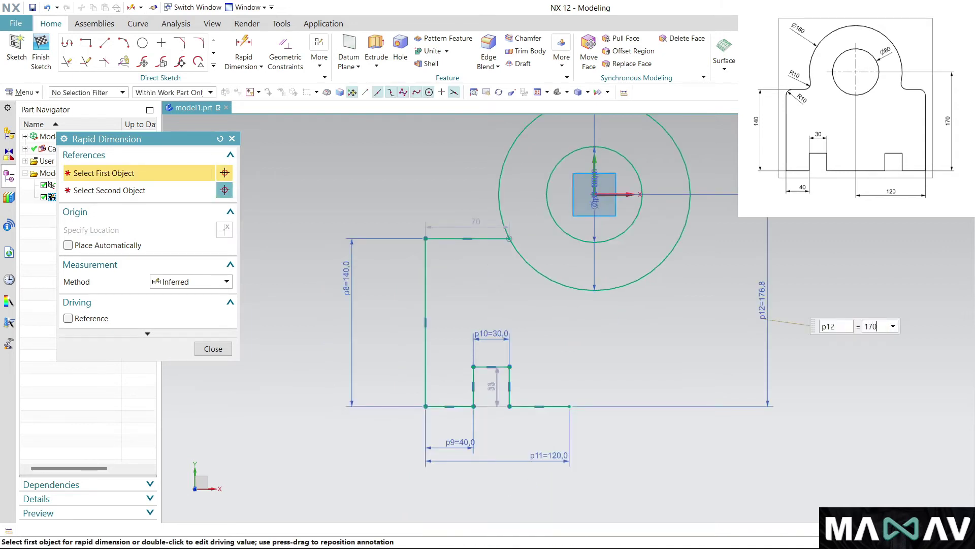
key("Return")
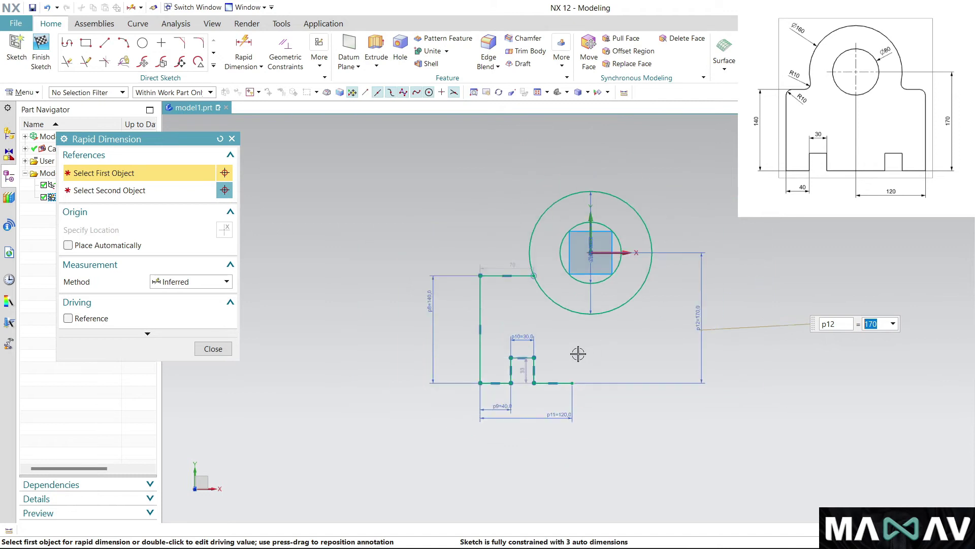
left_click(233, 138)
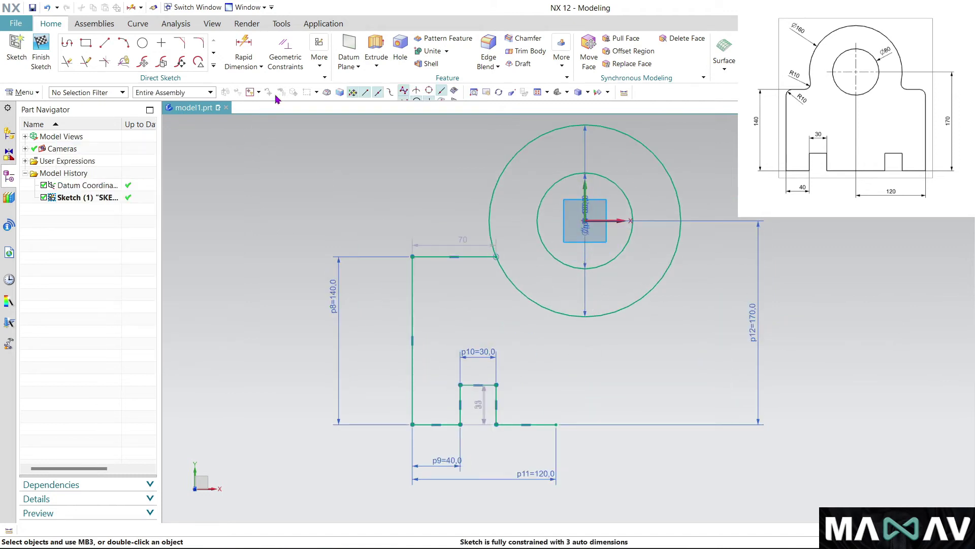
Step: Apply Point on Curve so the bottom line's right end sits under the circle centre
left_click(287, 50)
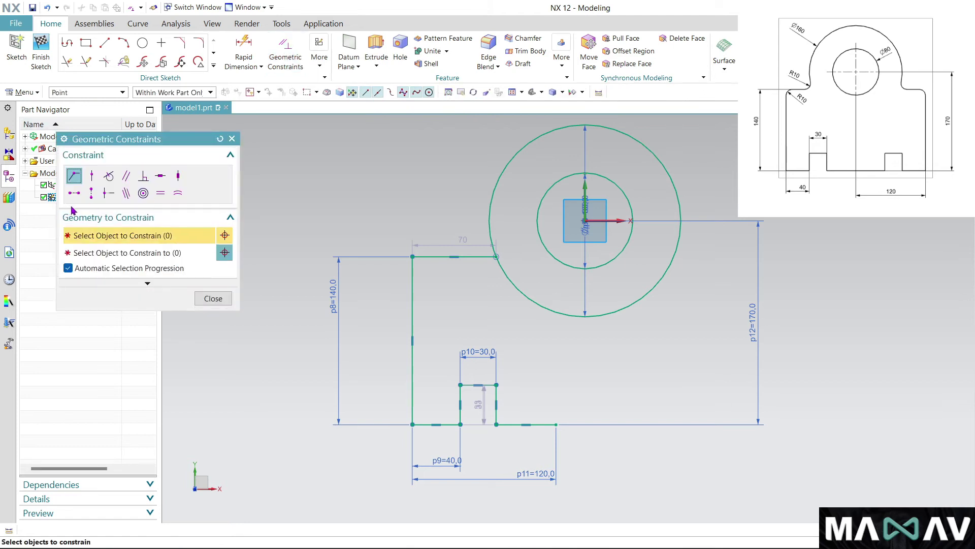
left_click(93, 196)
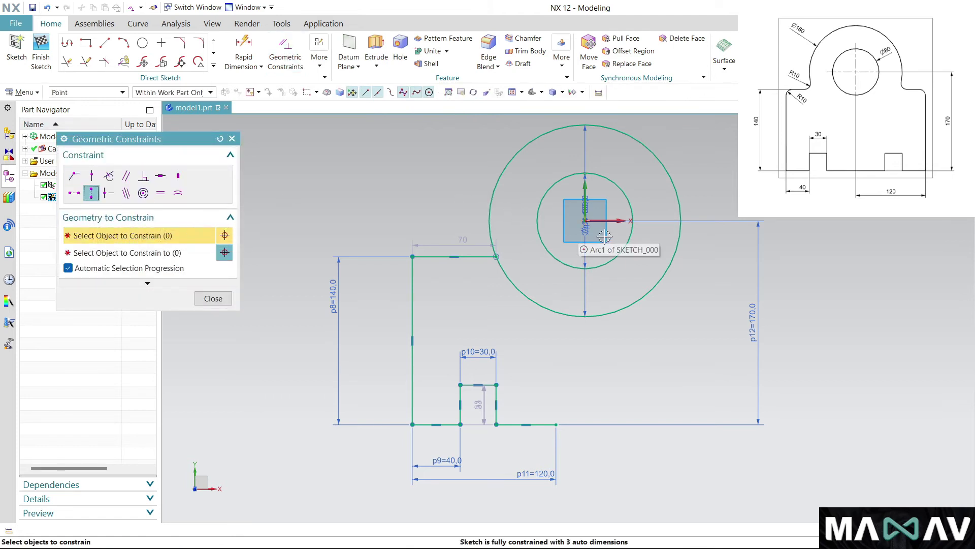
left_click(588, 221)
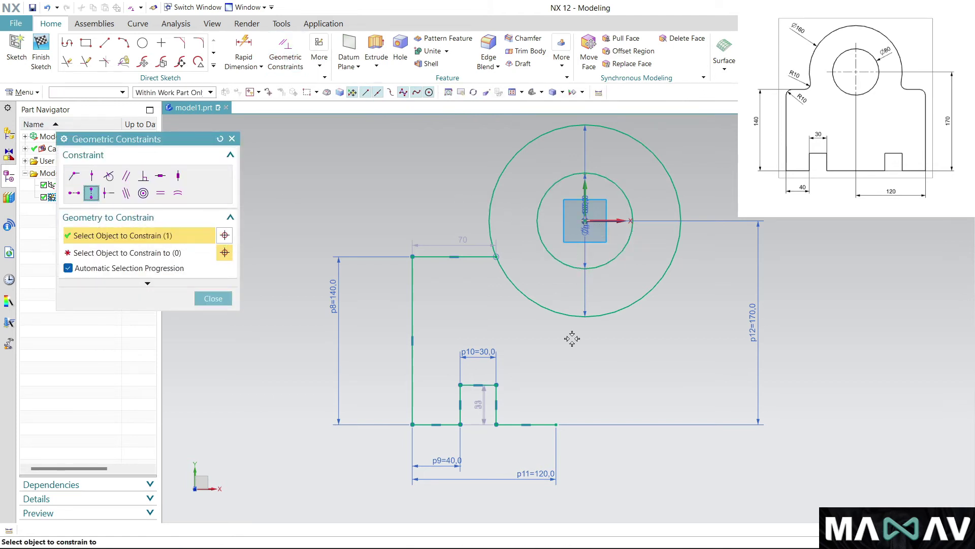
left_click(557, 423)
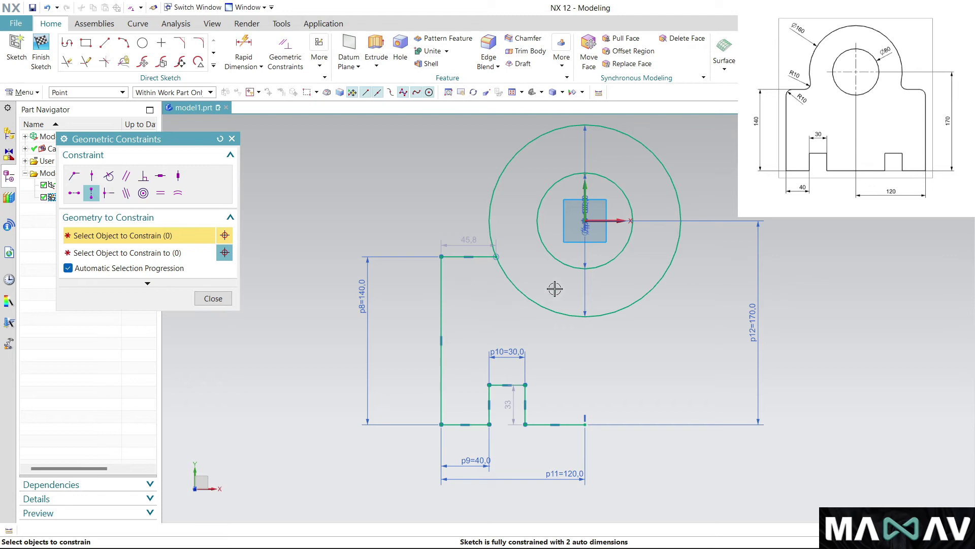
left_click(232, 139)
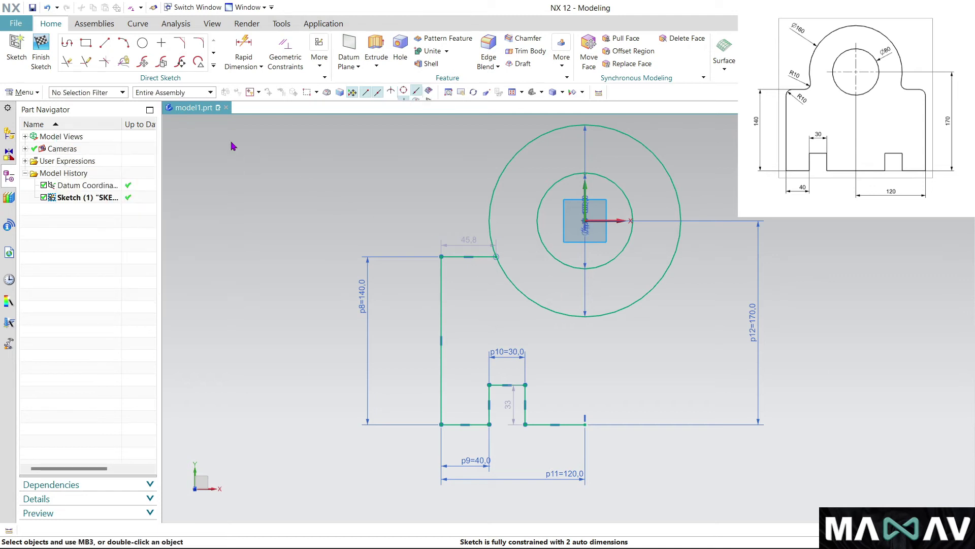
Step: Add R10 fillets where the top line meets the Ø160 circle and at the top-left corner
left_click(201, 49)
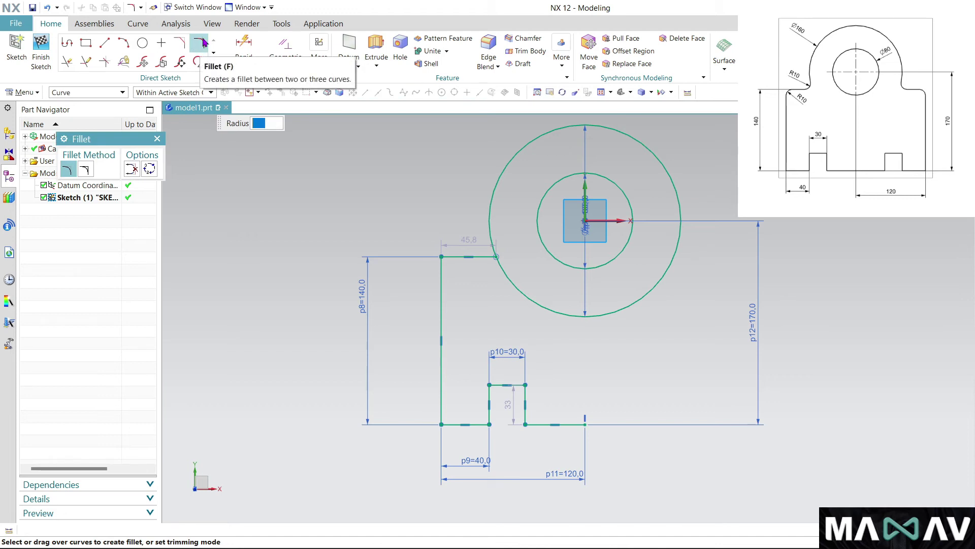
left_click(488, 224)
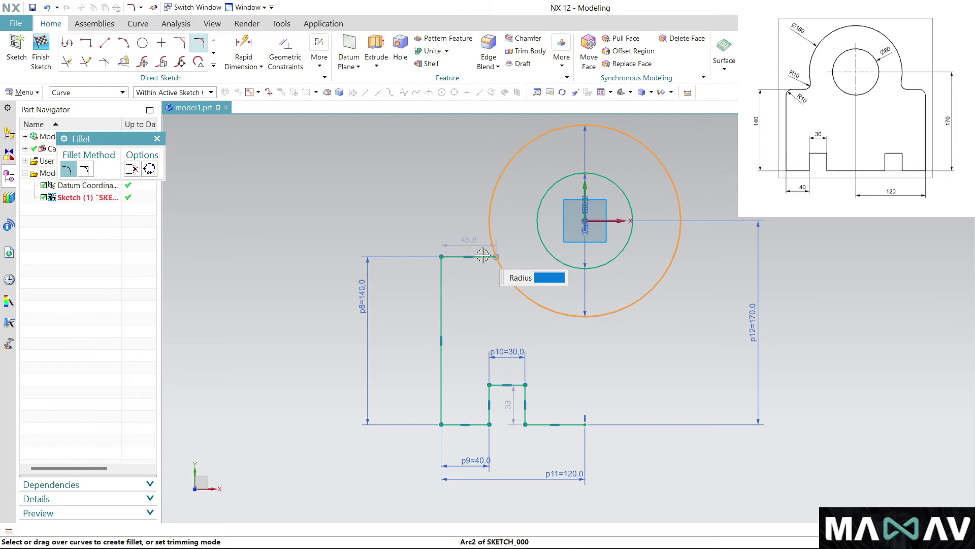
left_click(482, 255)
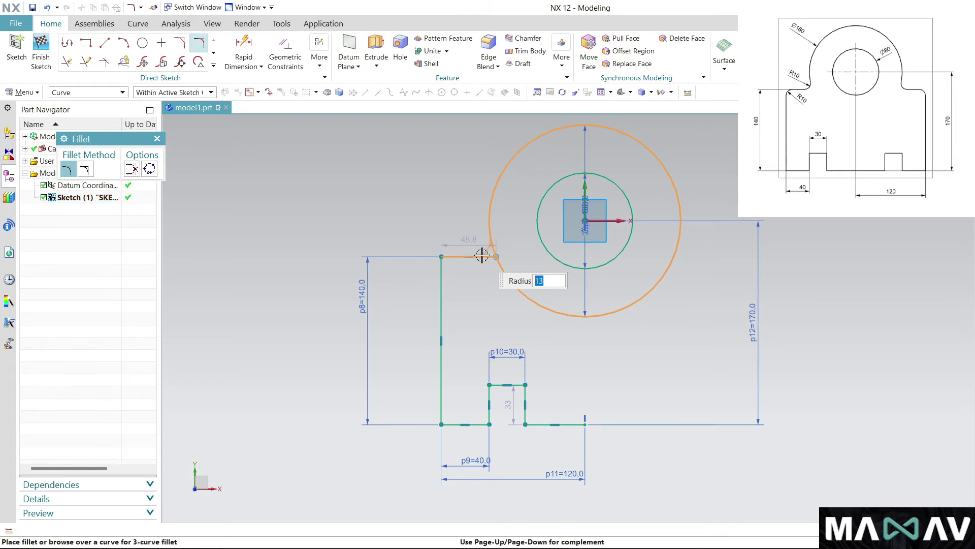
key("Return")
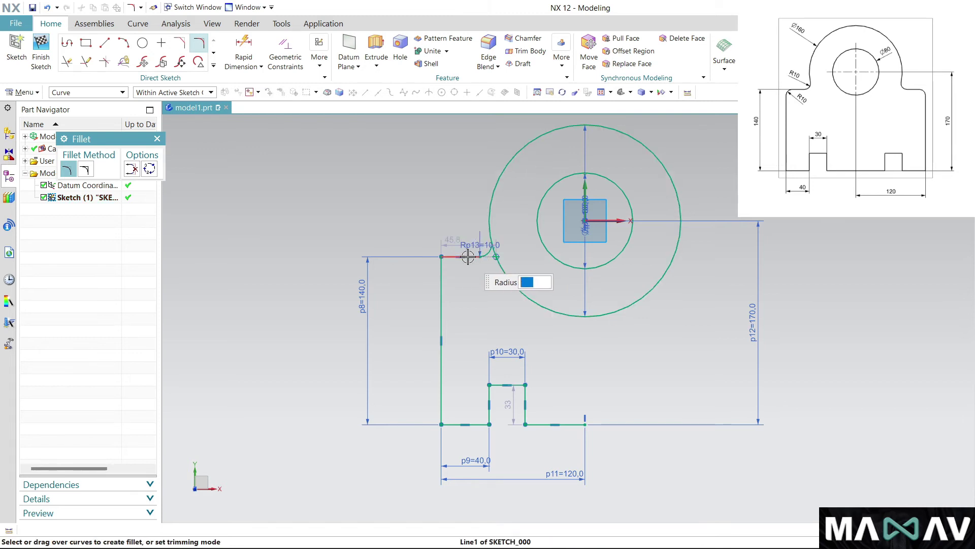
scroll(468, 256, "up", 4)
left_click(429, 256)
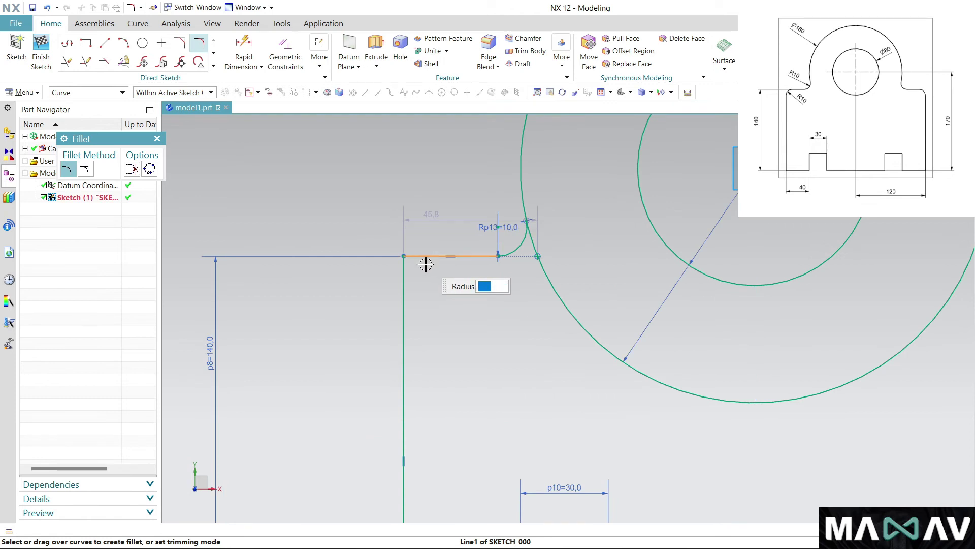
left_click(404, 283)
type("10")
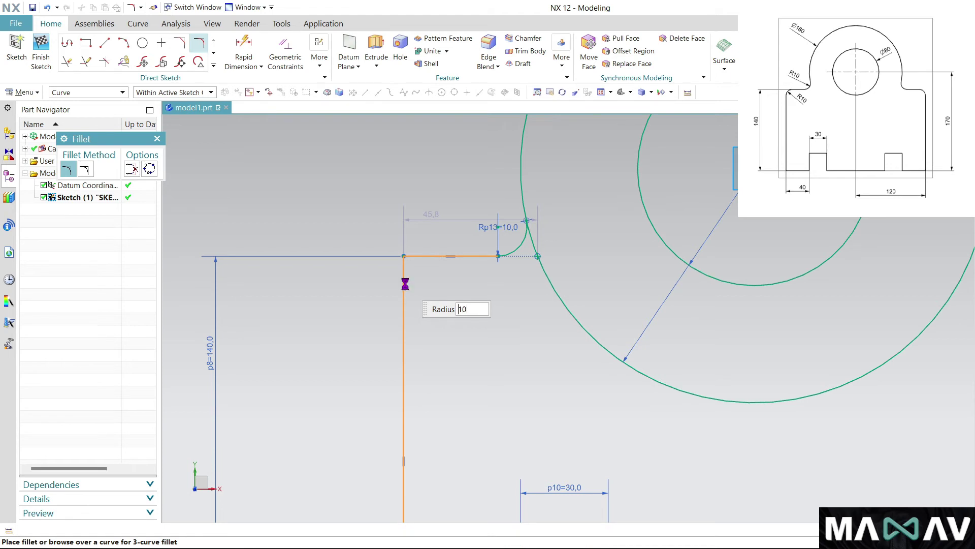
key("Return")
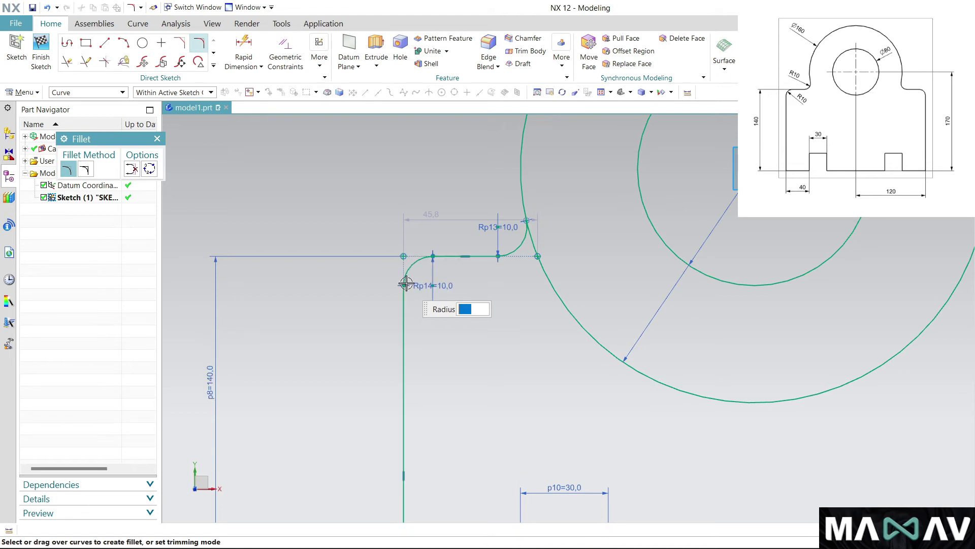
scroll(361, 211, "down", 6)
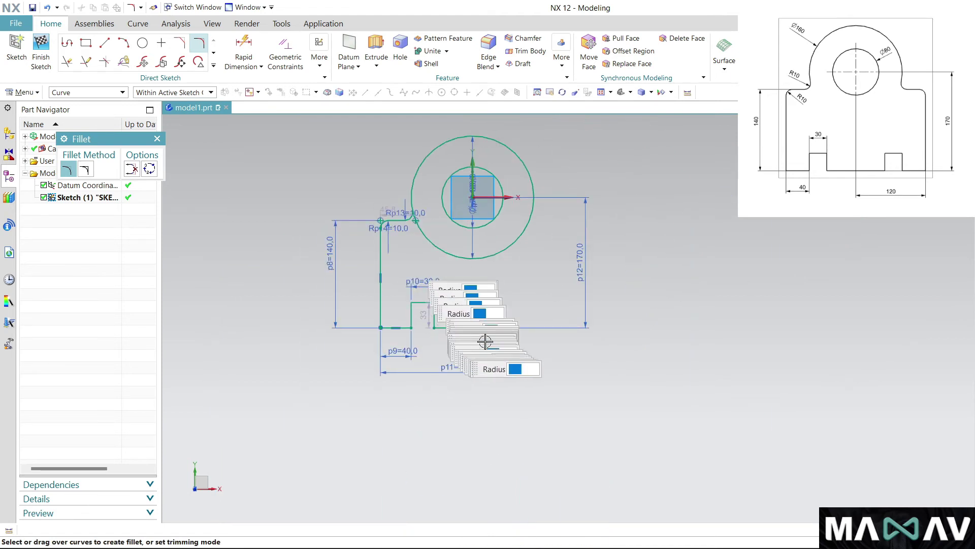
scroll(452, 303, "up", 2)
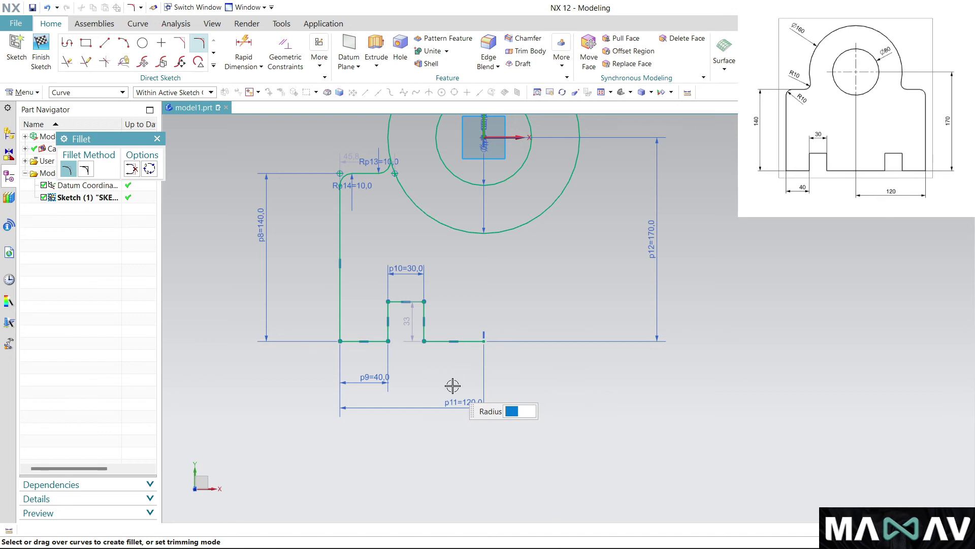
scroll(480, 411, "down", 2)
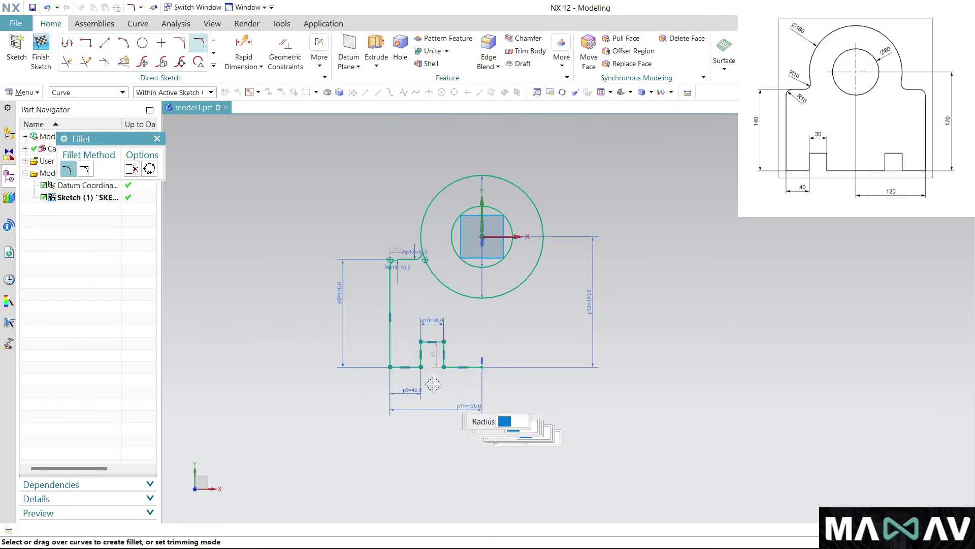
left_click(156, 139)
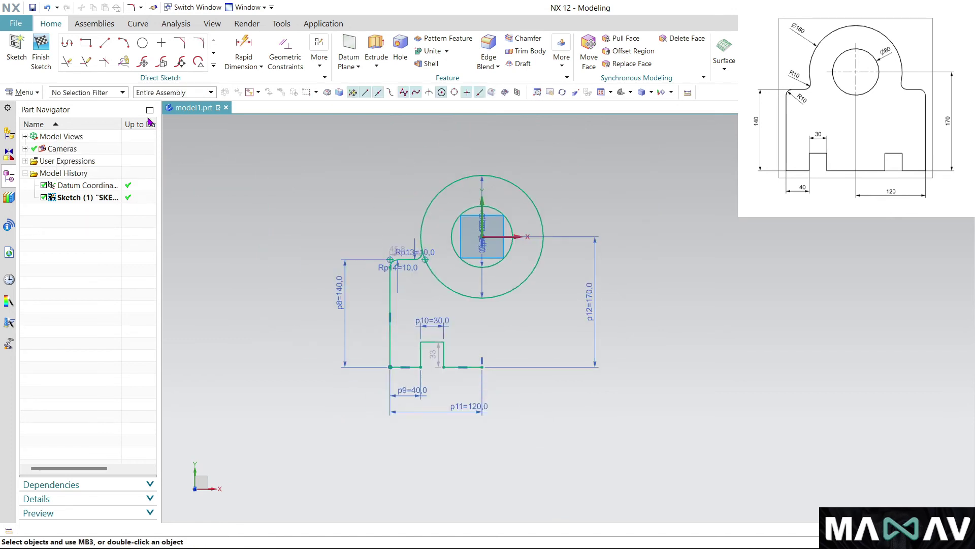
Step: Mirror the nine connected left-half curves across the vertical Y axis
left_click(67, 62)
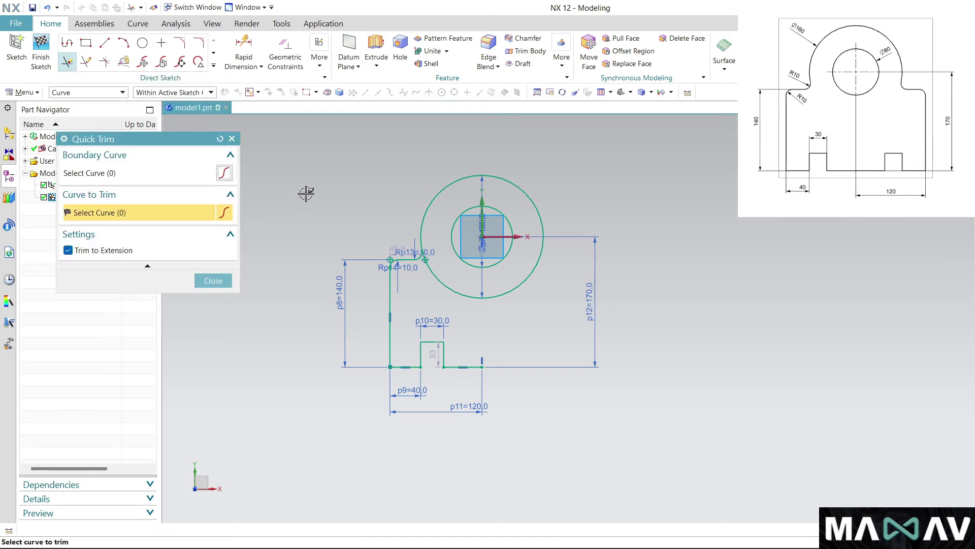
left_click(231, 138)
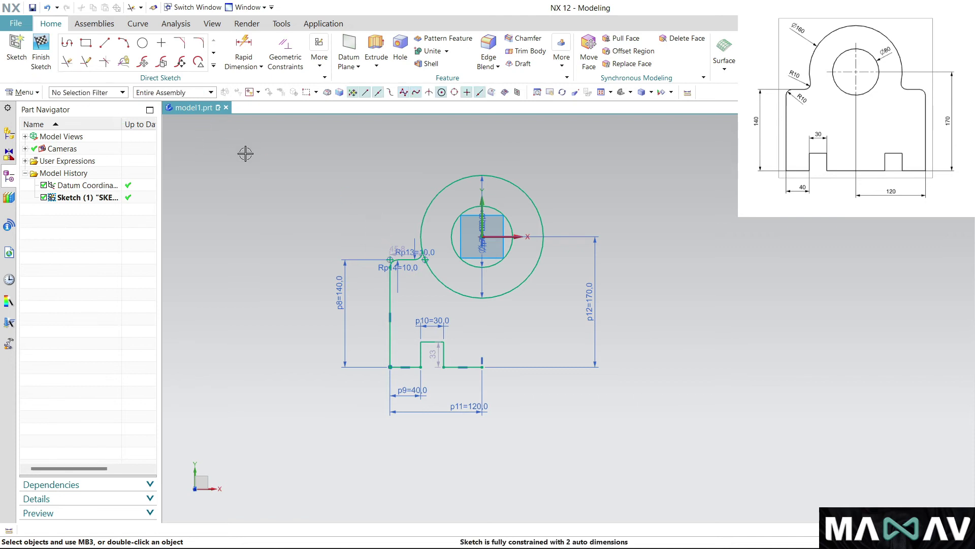
left_click(214, 66)
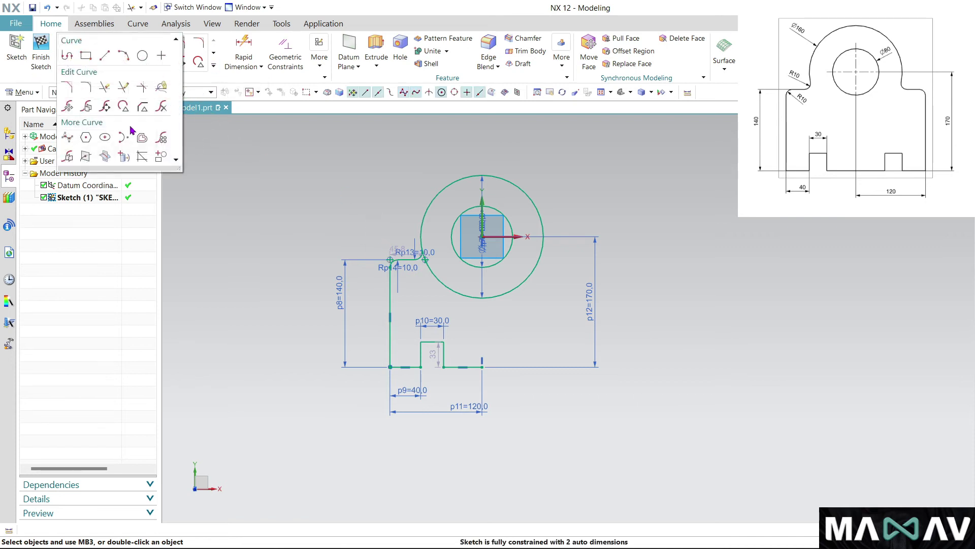
left_click(69, 156)
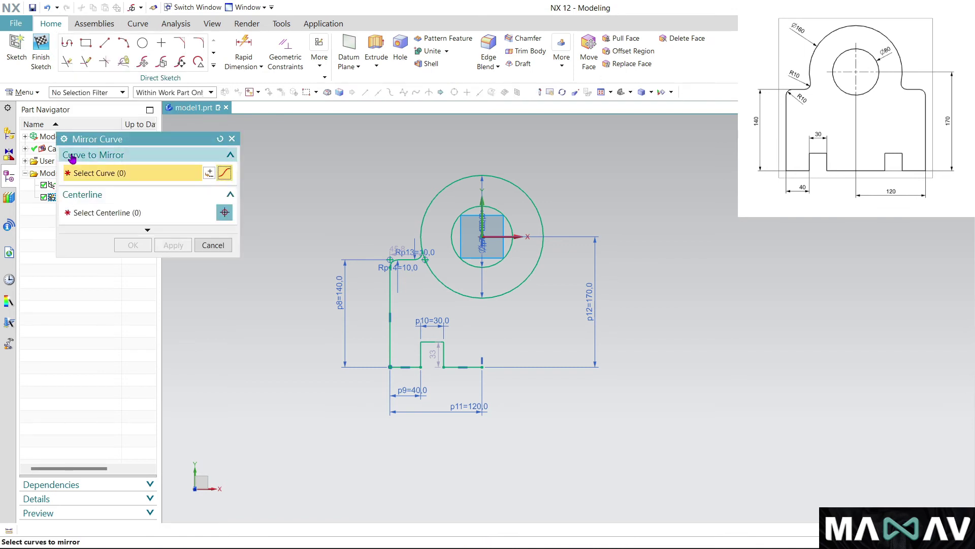
scroll(446, 261, "up", 5)
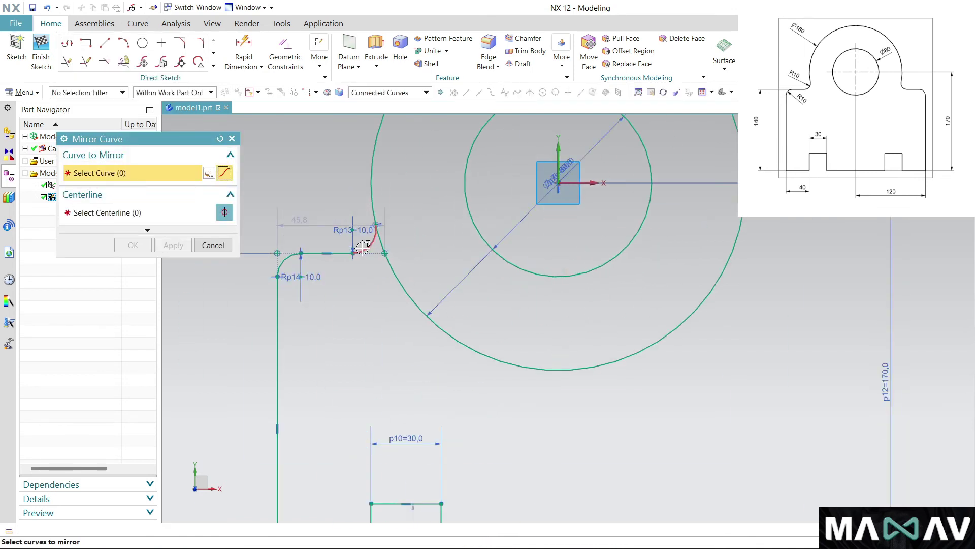
left_click(362, 248)
scroll(322, 224, "down", 4)
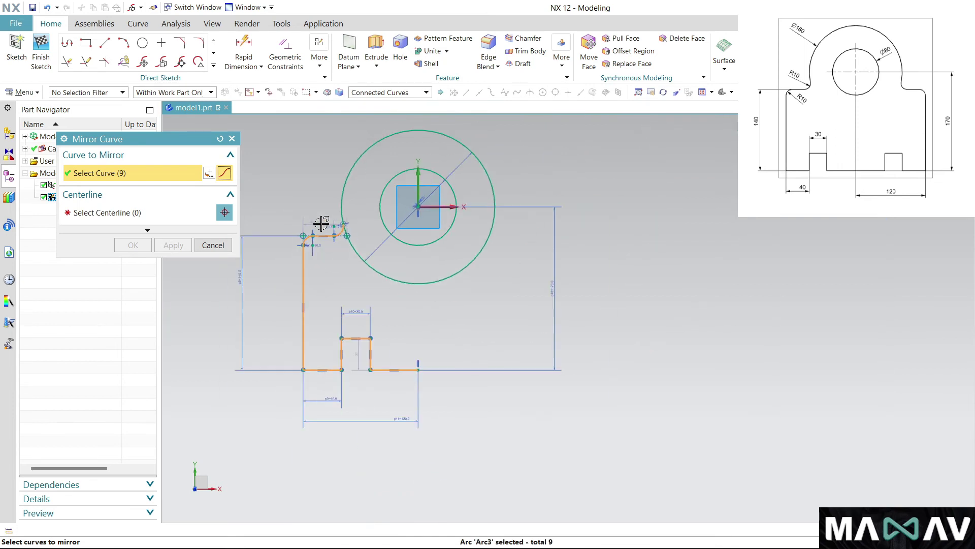
middle_click(337, 294)
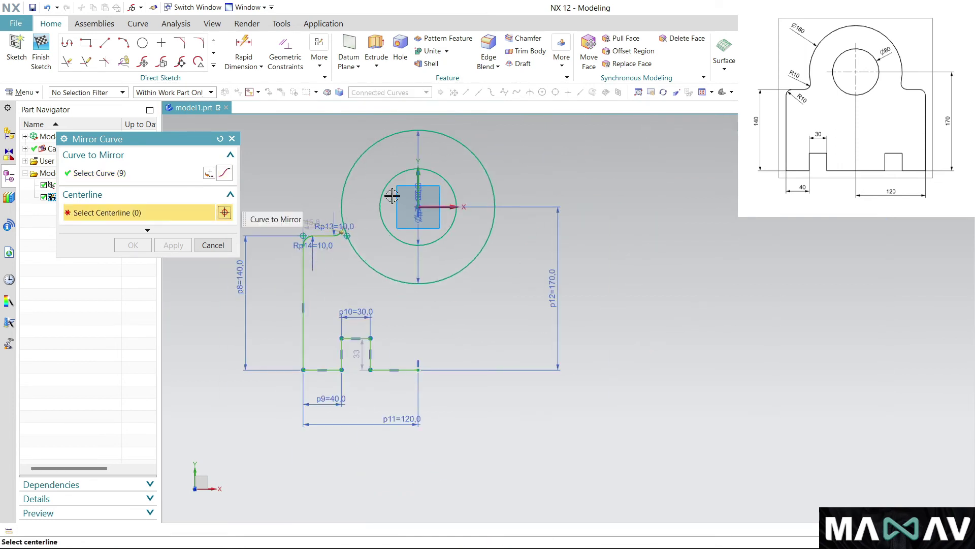
left_click(420, 180)
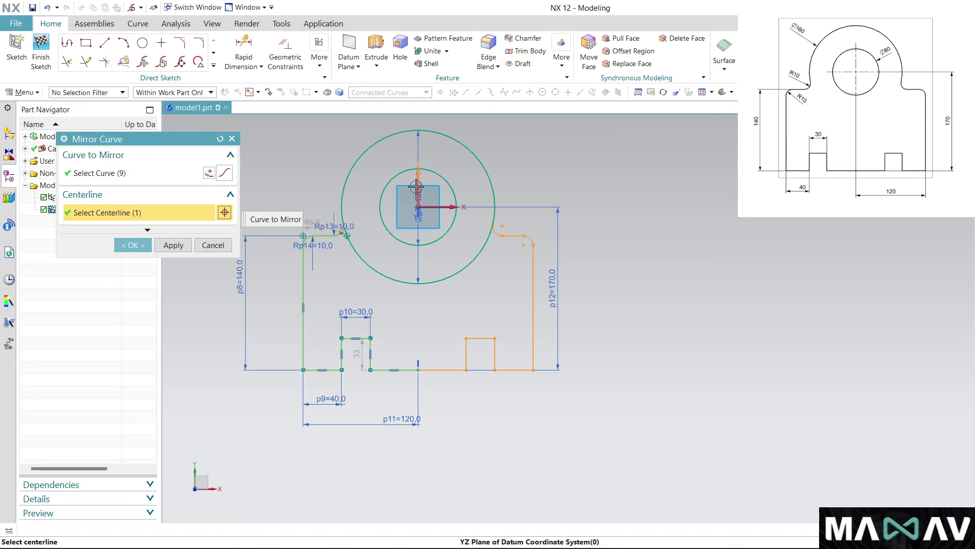
left_click(130, 246)
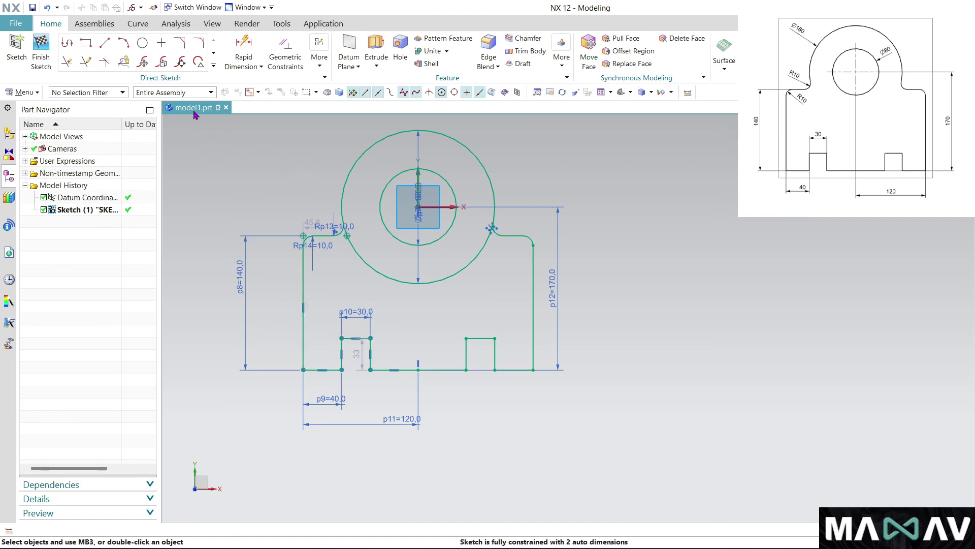
Step: Quick Trim the lower arc of the Ø160 circle, keeping only its outer arc
left_click(66, 61)
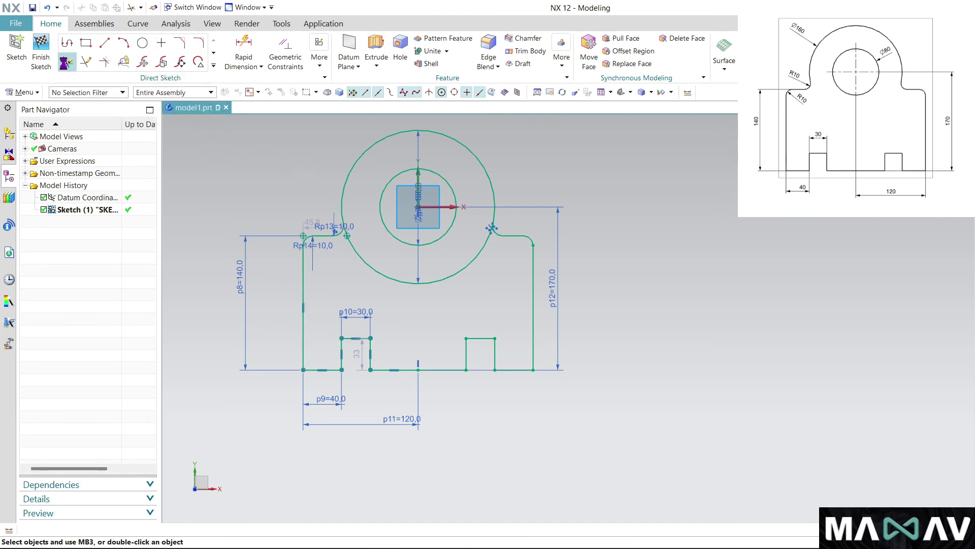
left_click(365, 259)
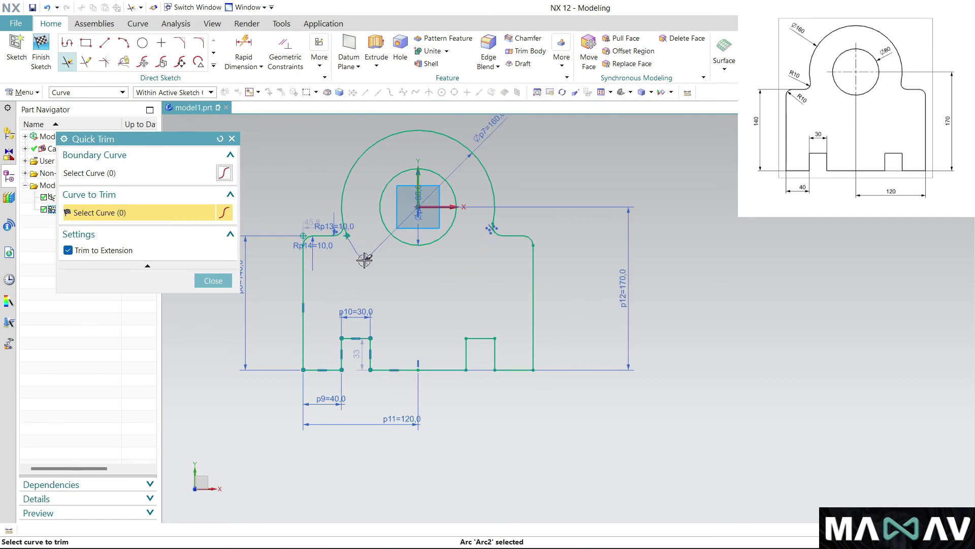
scroll(338, 245, "up", 2)
scroll(340, 239, "up", 2)
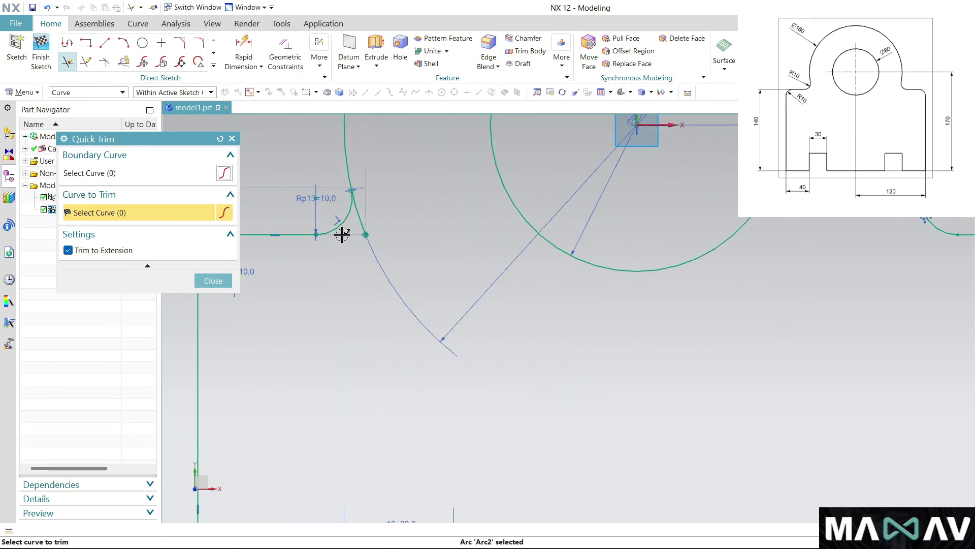
scroll(341, 262, "down", 2)
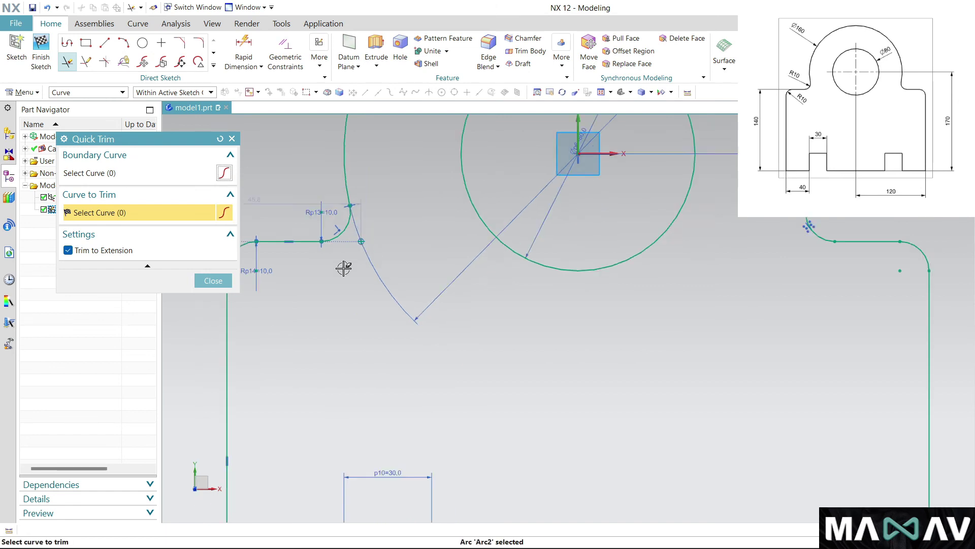
scroll(341, 269, "down", 2)
scroll(581, 239, "up", 2)
scroll(581, 254, "down", 2)
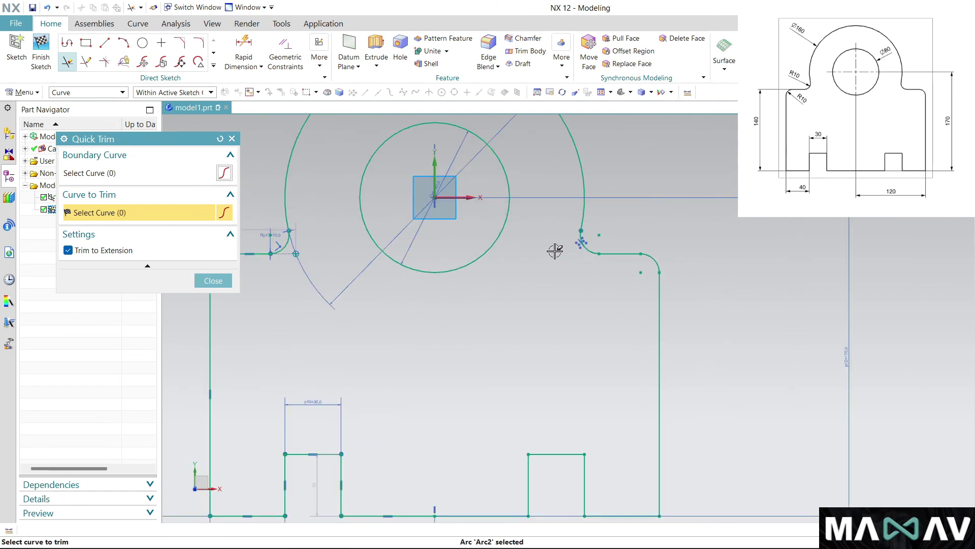
scroll(559, 246, "down", 2)
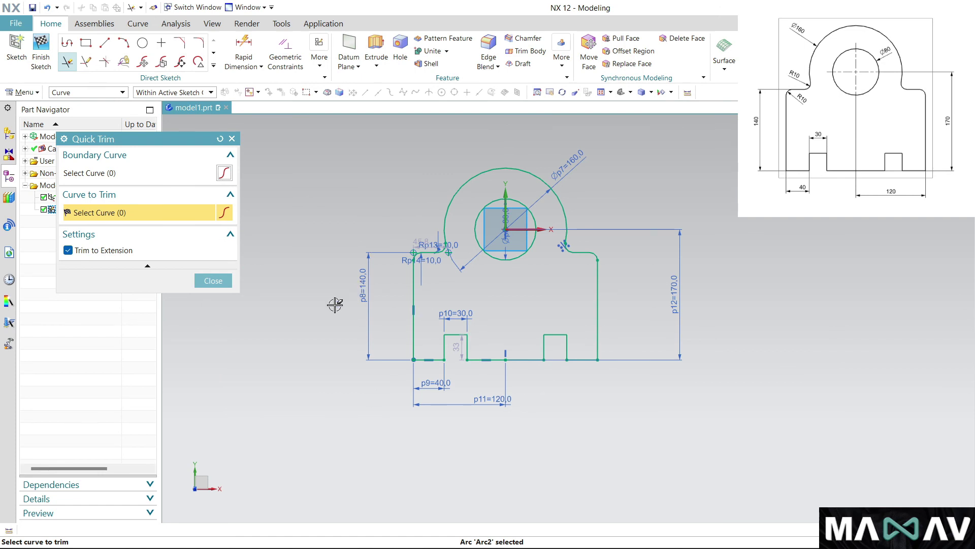
left_click(217, 282)
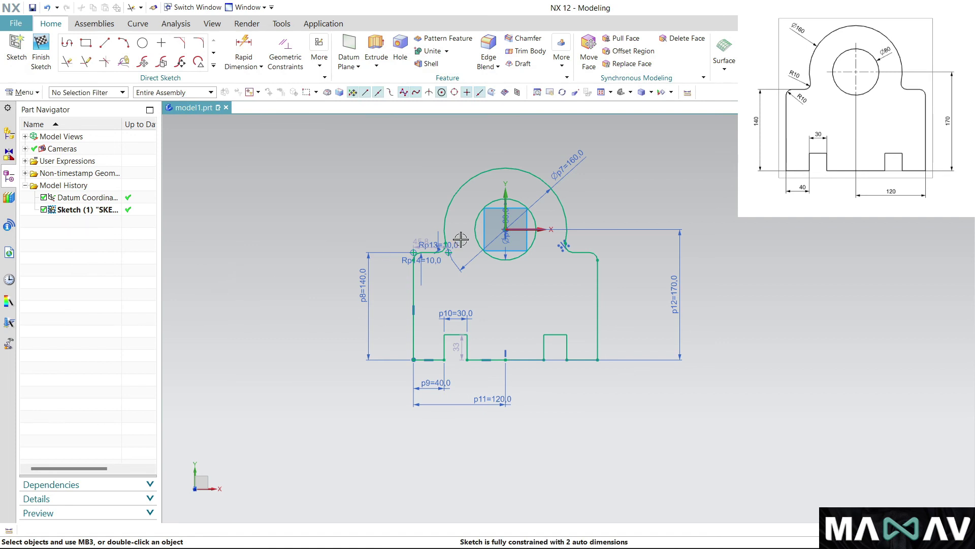
Step: Reposition the Rp13=10 label up-left off the fillet, nudge the short ledge line, and zoom out
scroll(461, 239, "up", 3)
scroll(461, 239, "up", 3)
left_click_drag(394, 258, 330, 164)
left_click_drag(347, 315, 379, 307)
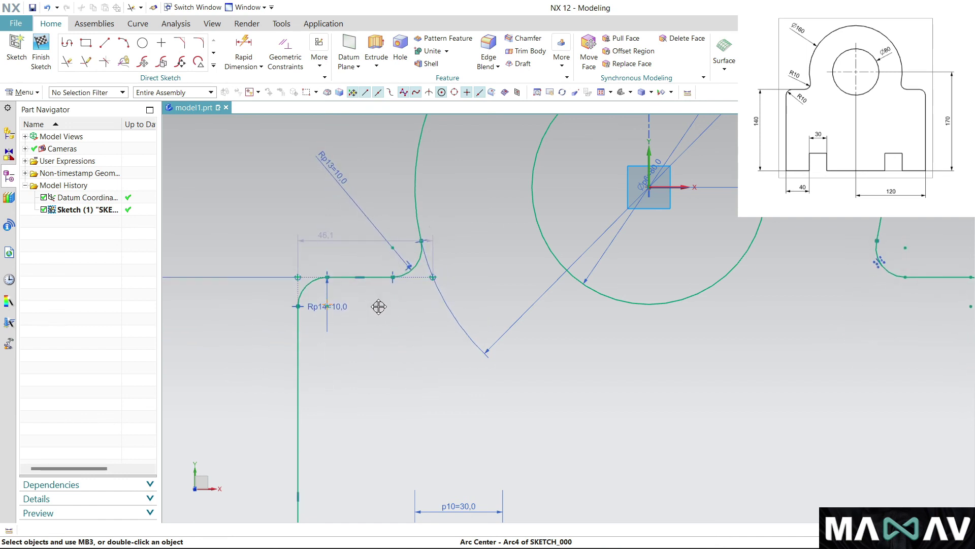
scroll(381, 165, "down", 4)
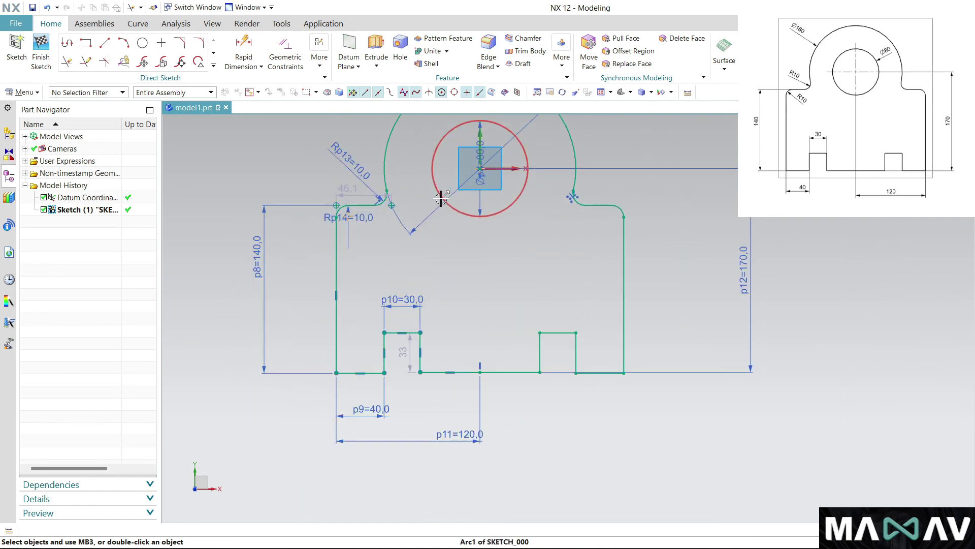
scroll(374, 244, "down", 1)
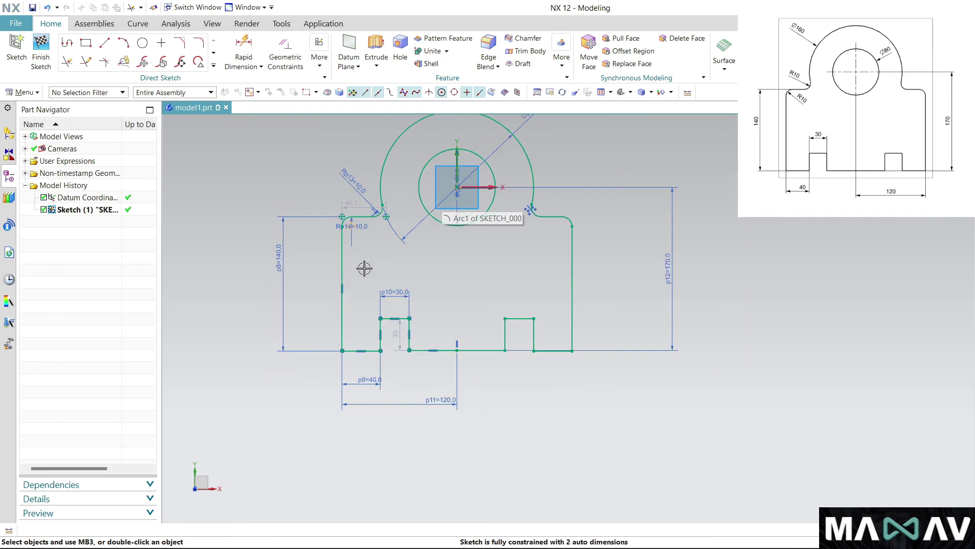
scroll(370, 244, "down", 1)
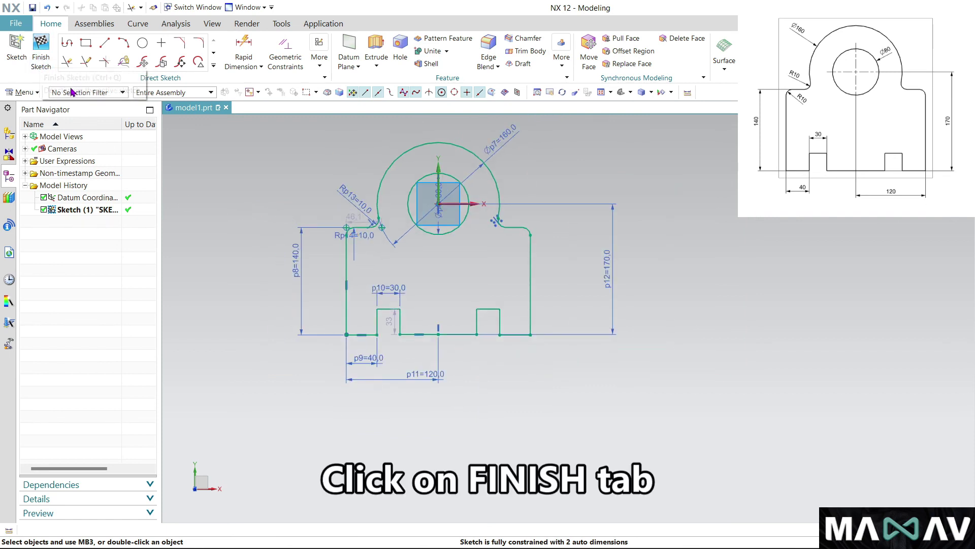
Step: Finish Sketch (1) and rotate to a top view of the bracket and Ø80 hole
left_click(41, 52)
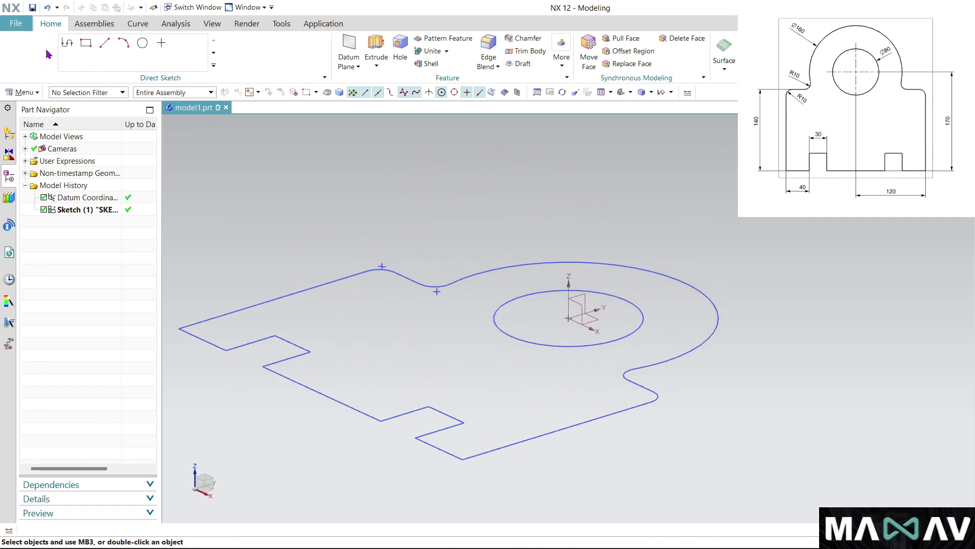
middle_click_drag(347, 212, 388, 261)
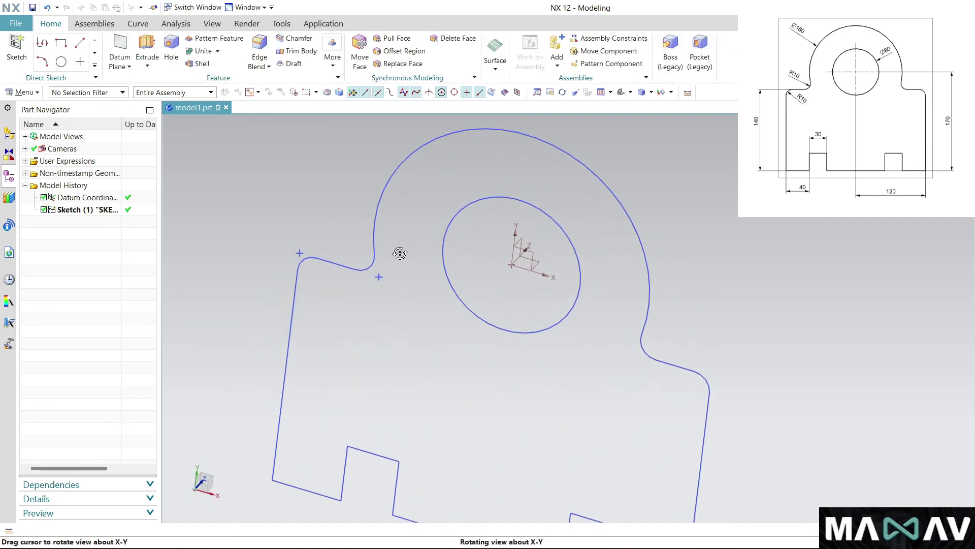